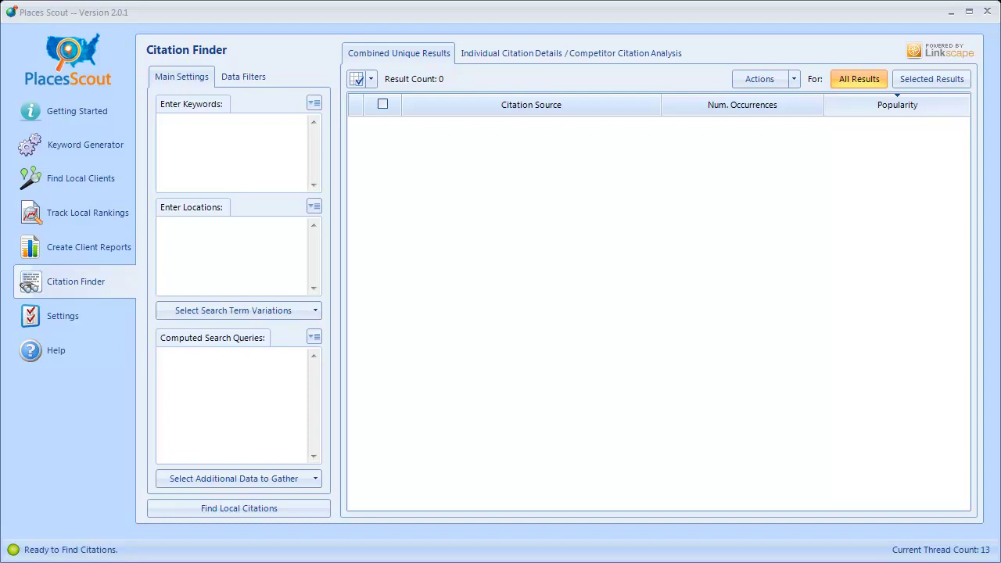
Step: Confirm the Citation Finder settings keep 10 Places results per query, then return to Citation Finder
click(74, 318)
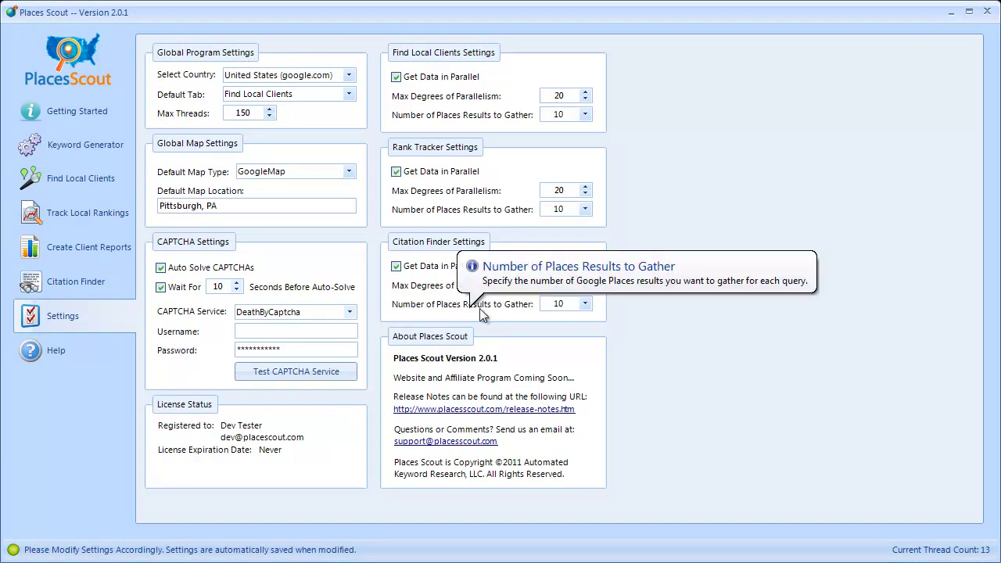
click(588, 306)
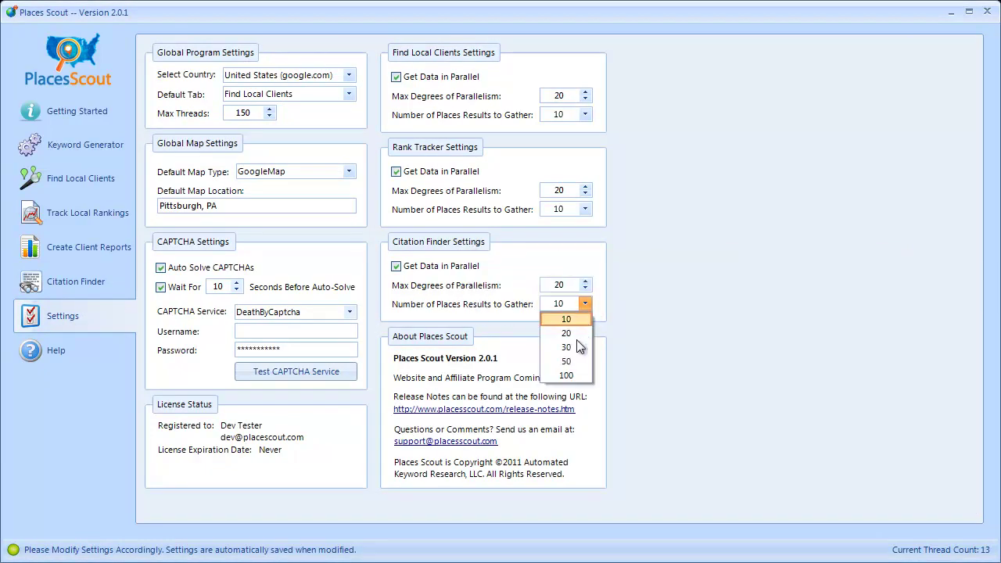
click(624, 304)
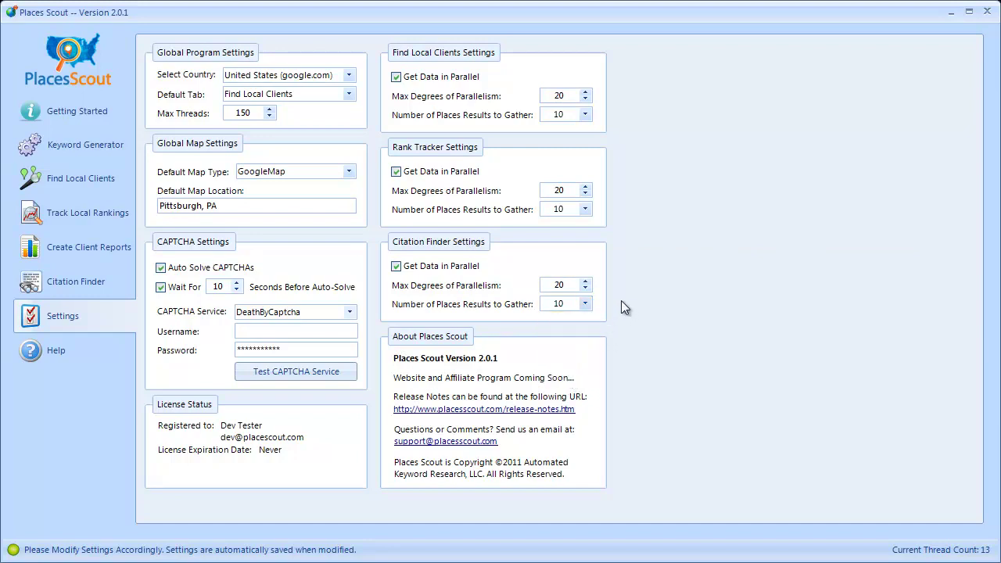
click(69, 288)
Step: Enter the keyword 'restaurants' and the location 'pittsburgh' for the citation search
click(197, 164)
text(restaurants)
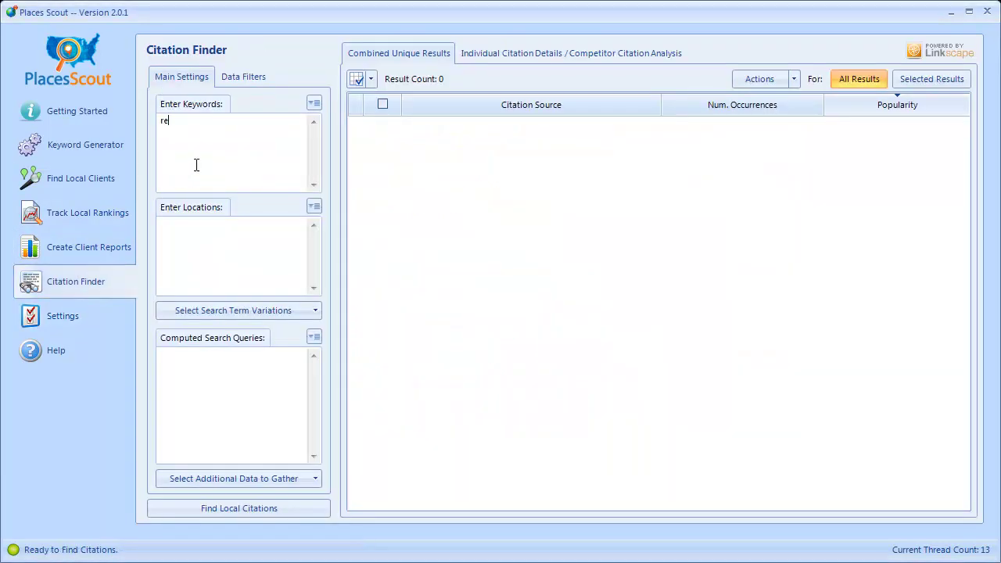
click(219, 271)
text(pittsburgh)
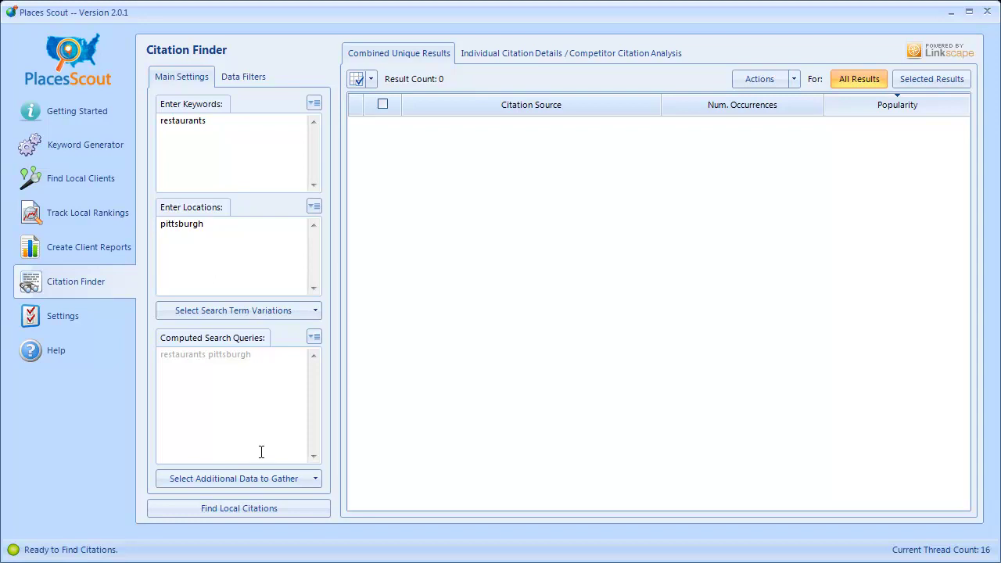
Step: Select all additional data to gather, including PageRank and SEOMoz metrics
click(297, 486)
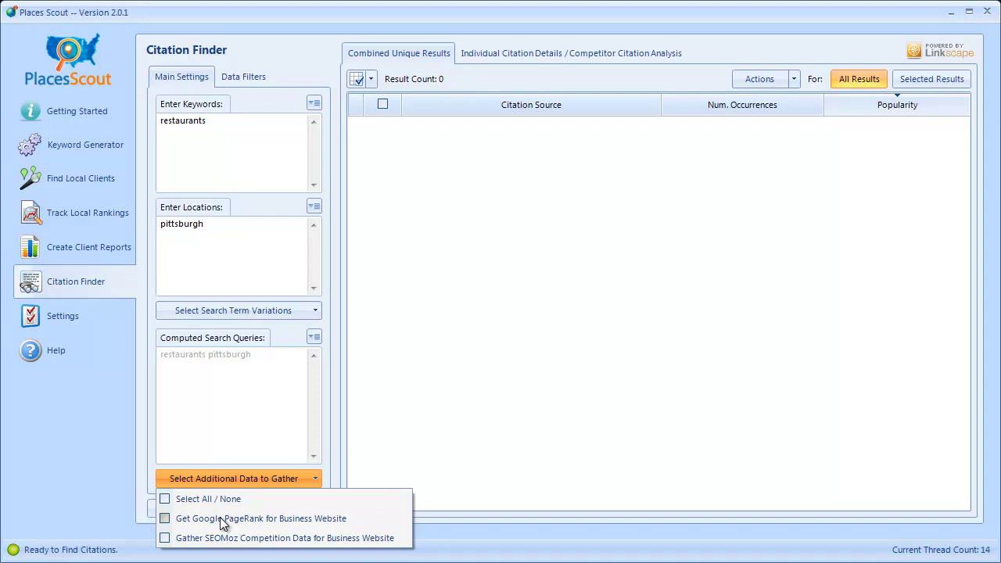
click(201, 500)
click(221, 425)
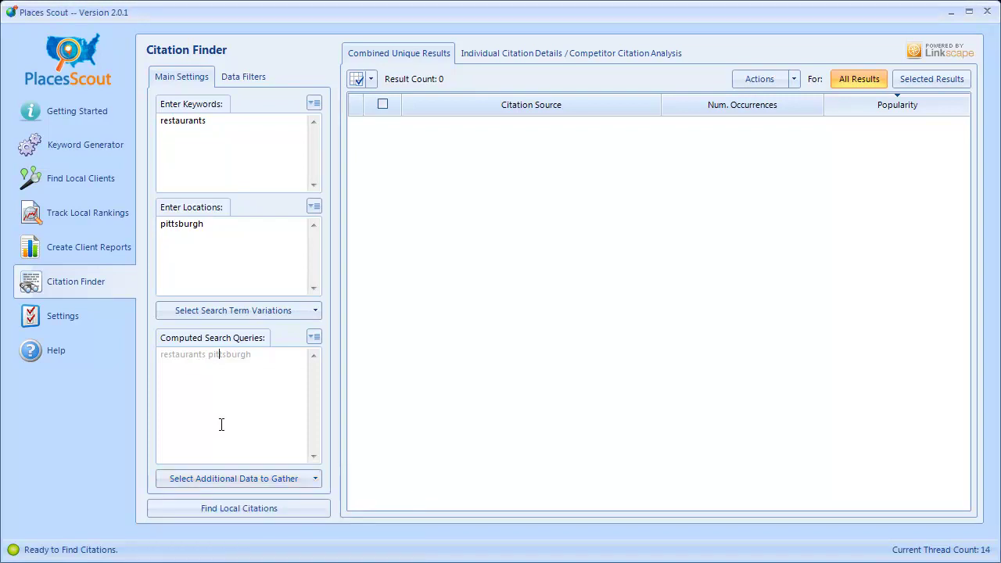
Step: Find local citations for 'restaurants pittsburgh', yielding 385 citations from 51 unique sources
click(251, 509)
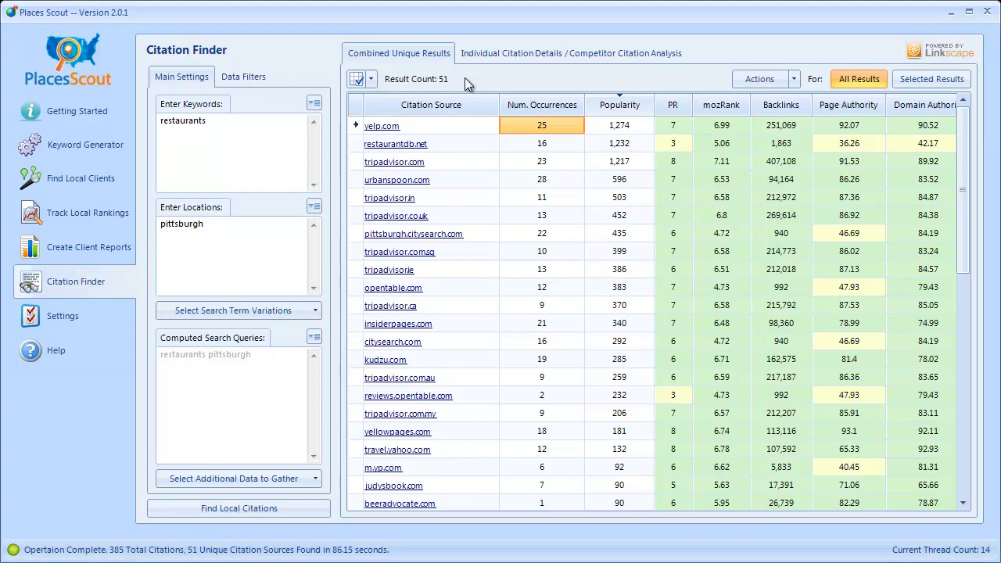
Step: Review yelp.com's metrics: 25 occurrences, popularity 1,274, PR 7 and its Domain Authority
click(469, 127)
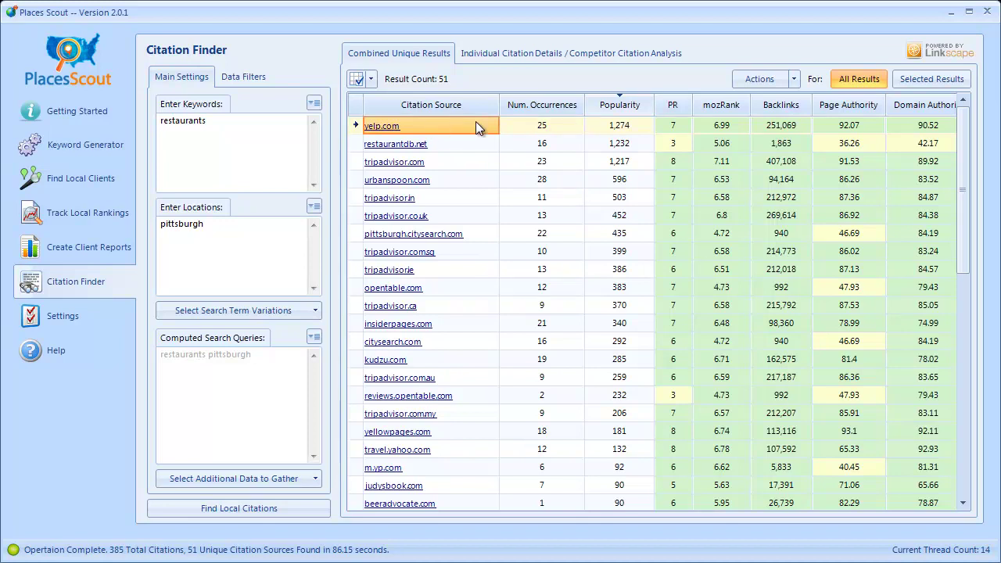
click(532, 126)
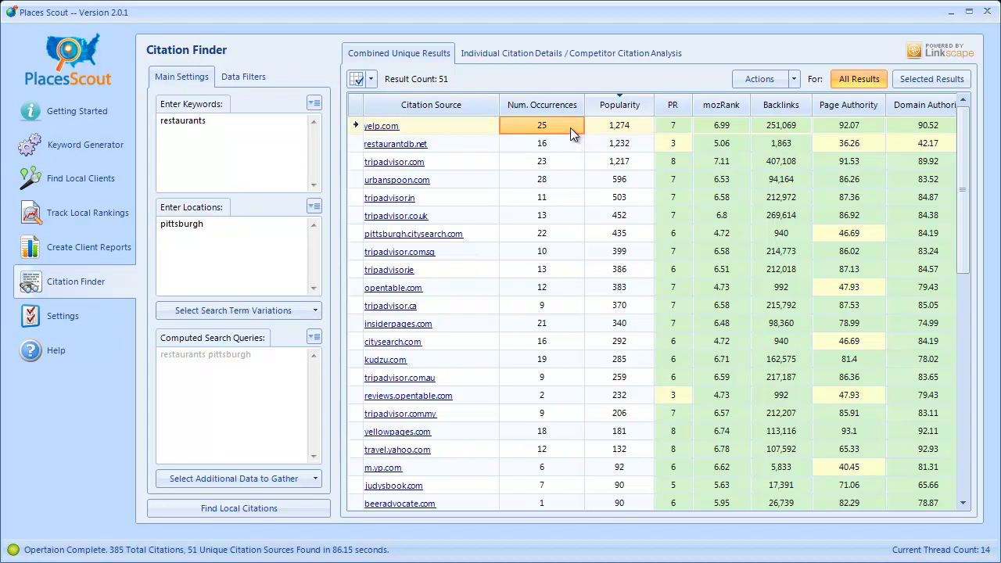
click(627, 130)
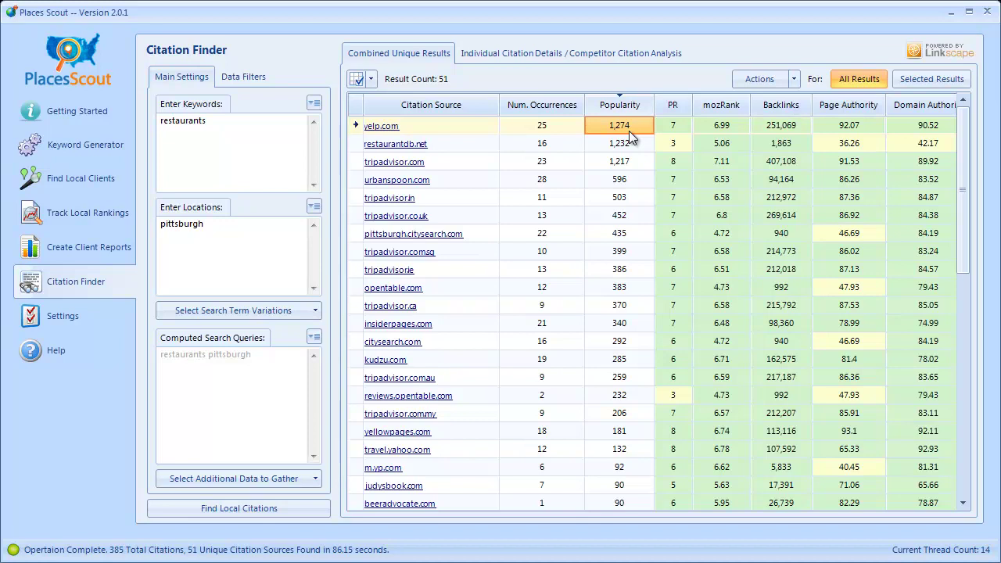
click(485, 138)
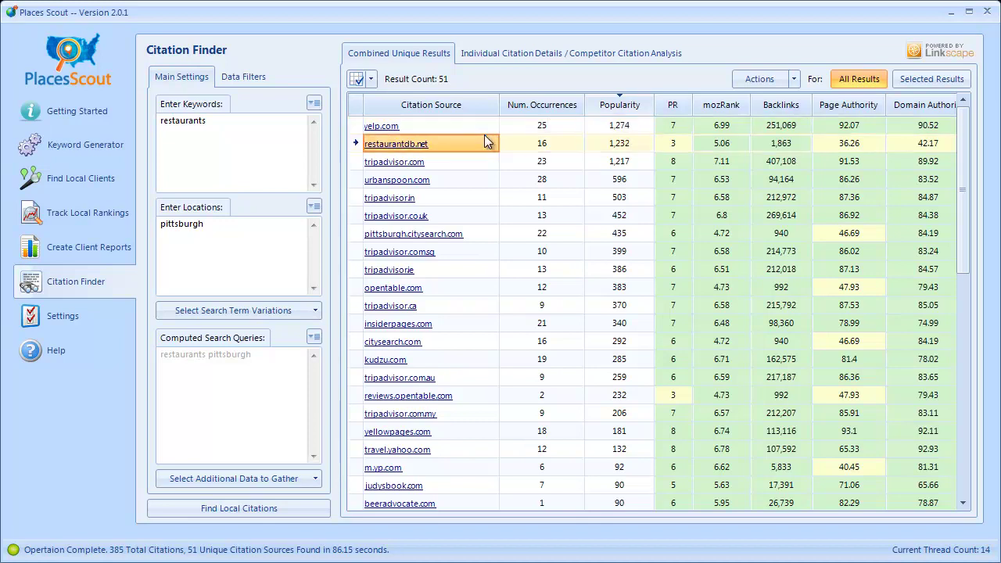
click(475, 128)
click(611, 131)
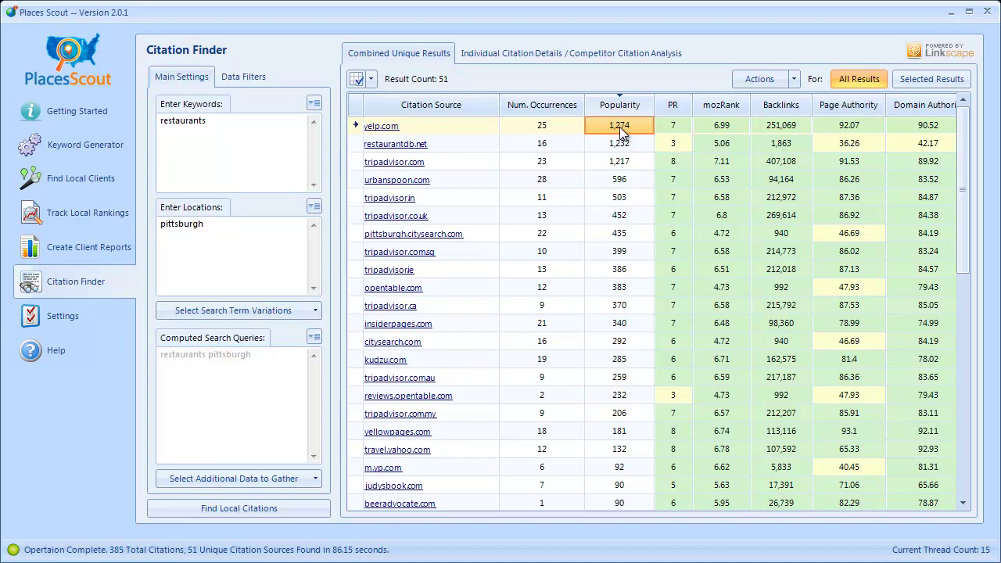
click(675, 131)
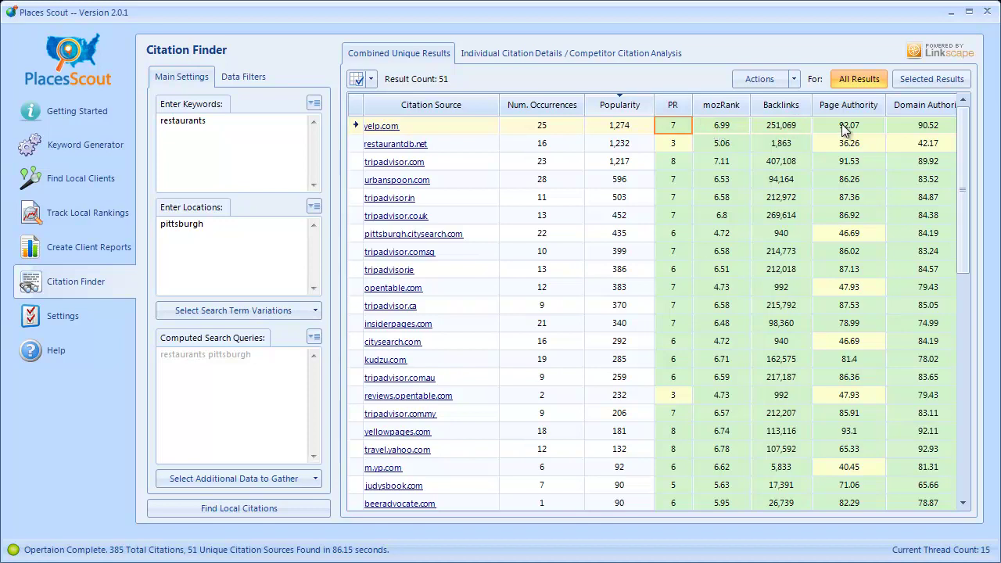
click(924, 128)
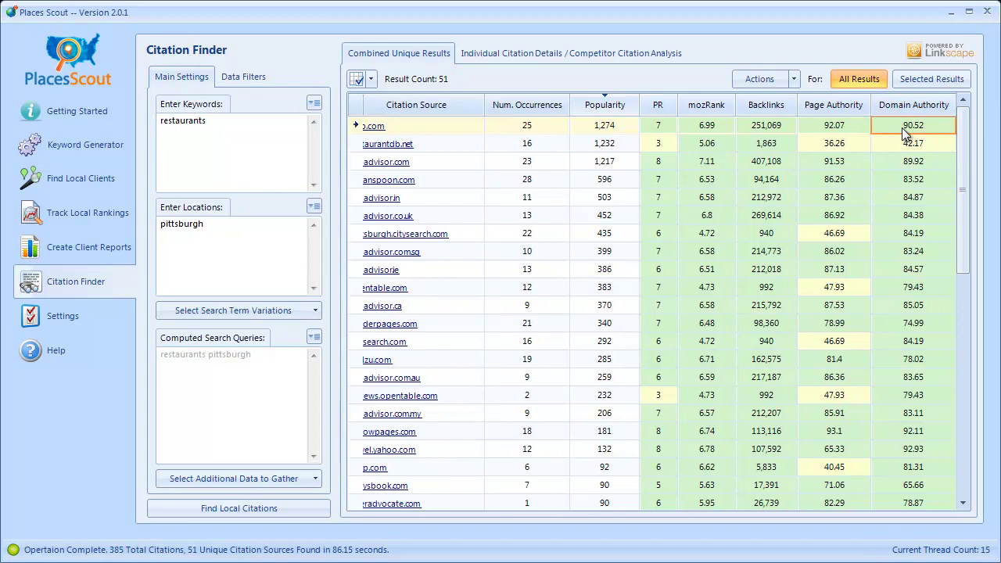
click(626, 129)
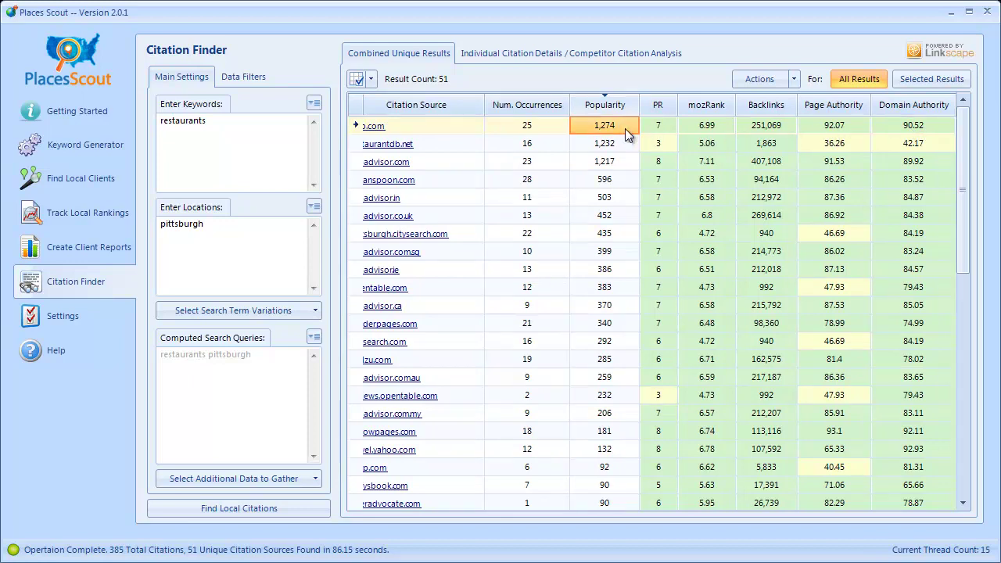
click(469, 128)
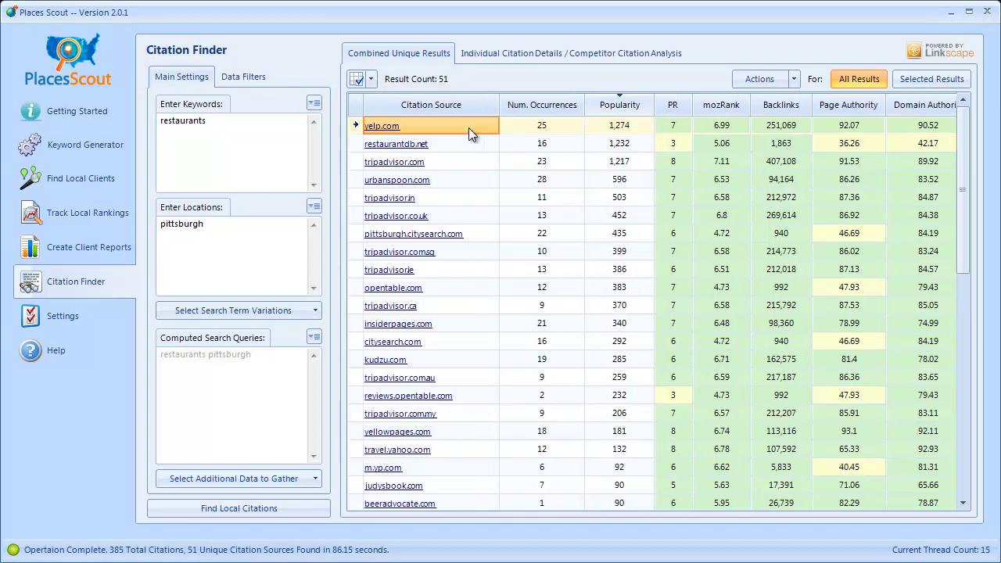
Step: Sort sources by PR highest first and copy tripadvisor.com's mozRank 7.11
click(674, 107)
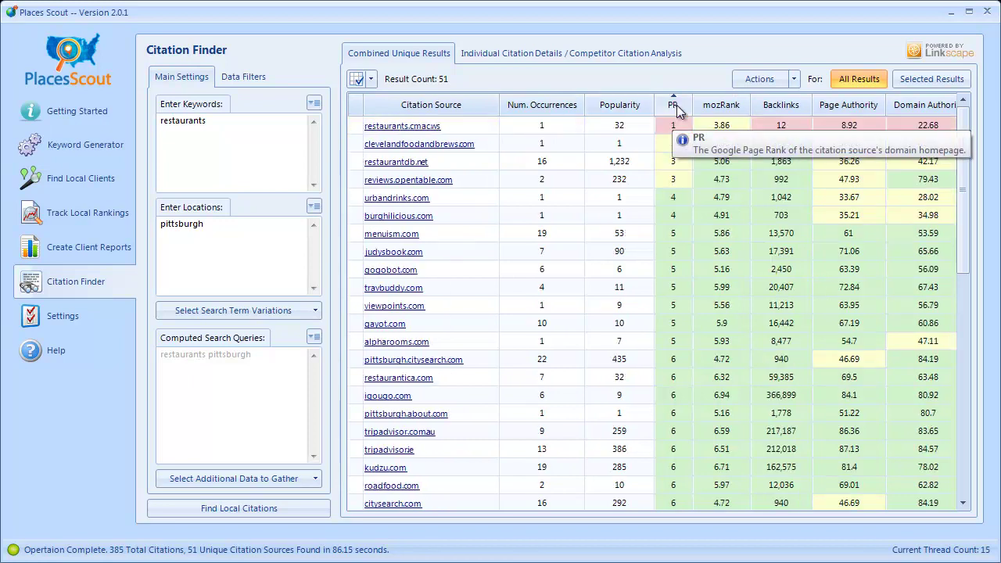
click(674, 107)
click(733, 123)
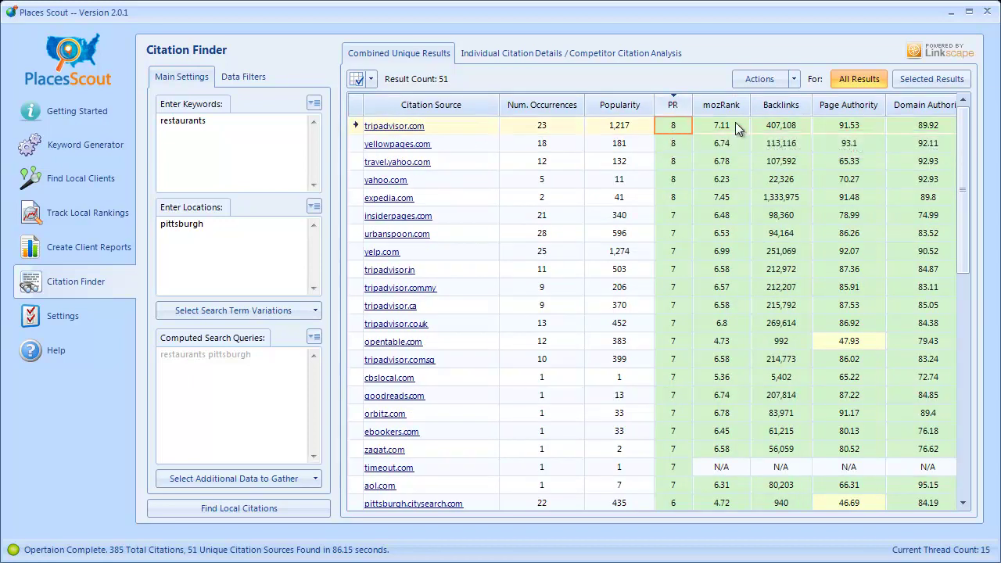
click(786, 128)
click(720, 128)
key(ctrl+c)
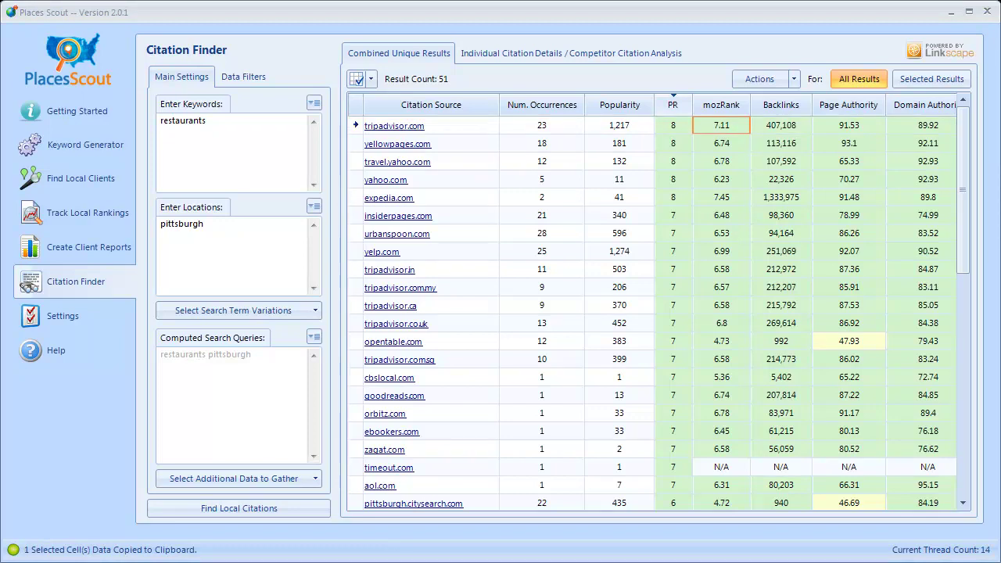
Step: In the per-business analysis, review Primanti Brothers' 24 citation sources, 1,073 reviews and 76.65% average rating
click(512, 51)
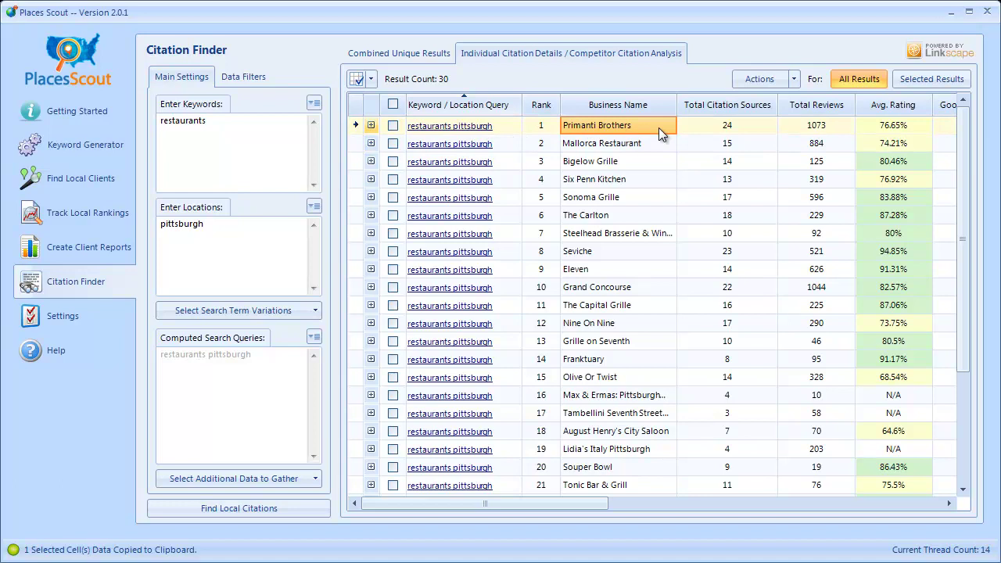
click(737, 125)
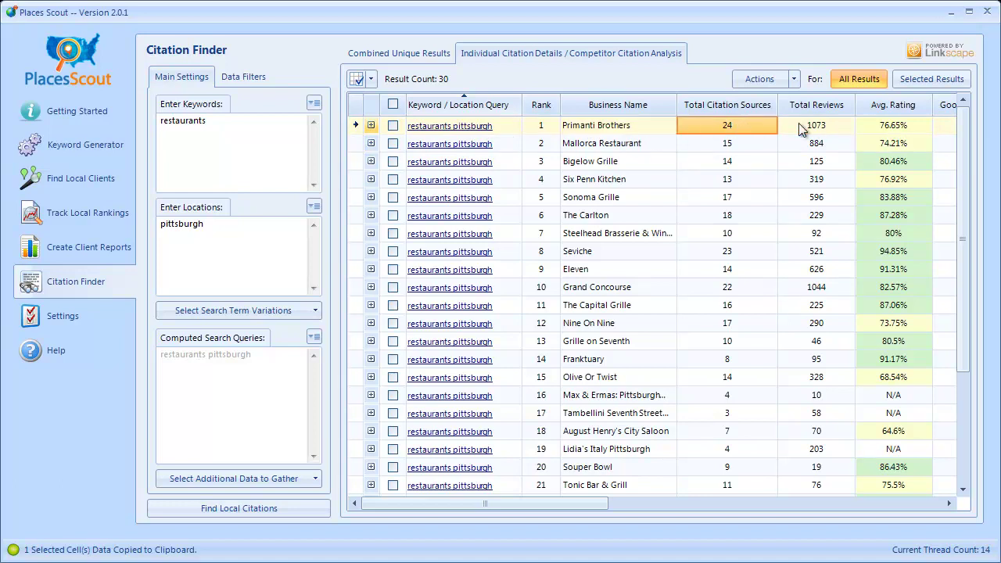
click(828, 127)
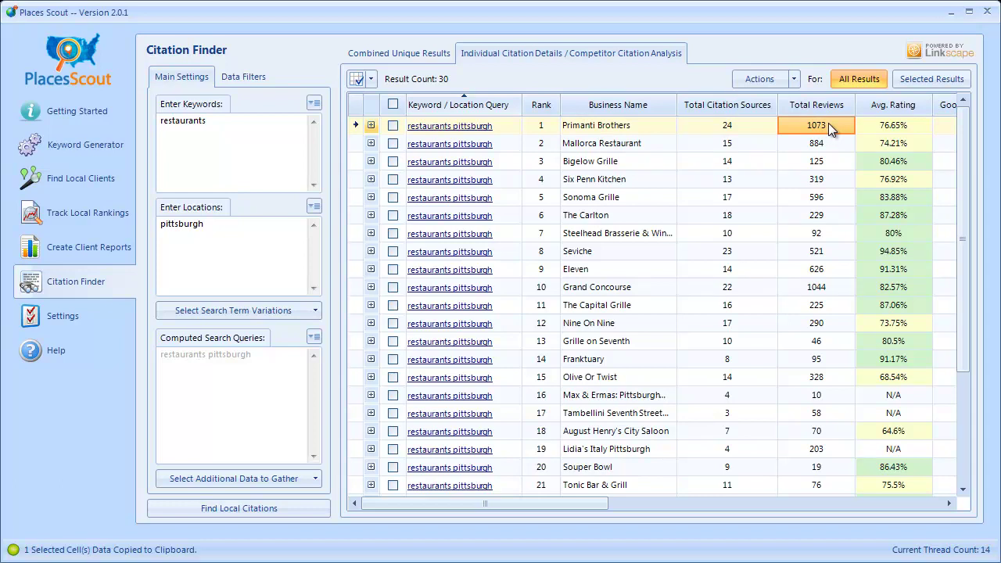
click(919, 132)
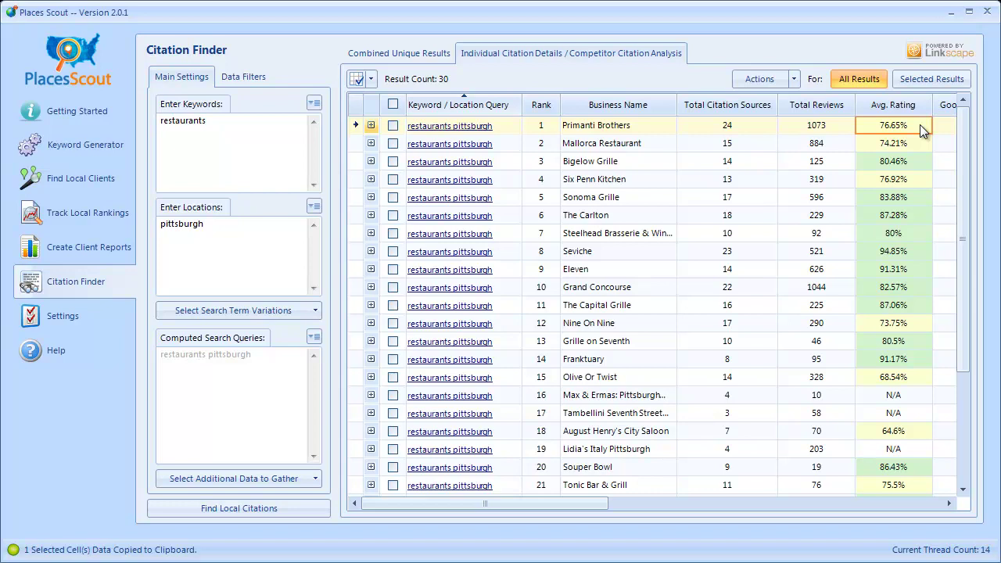
click(655, 127)
drag(563, 502, 774, 496)
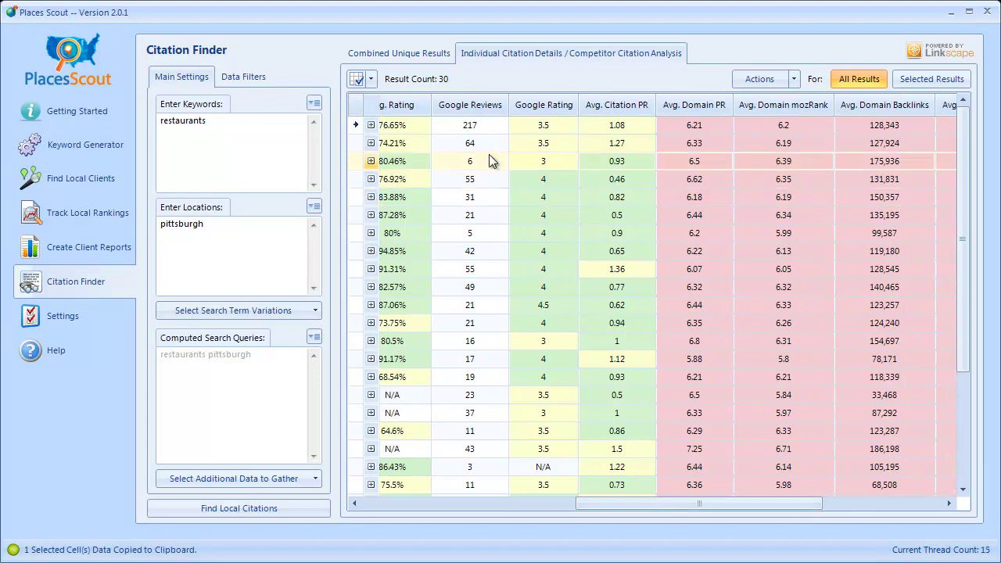
Step: Check Primanti Brothers' Google review count of 217 and Google rating of 3.5
click(485, 127)
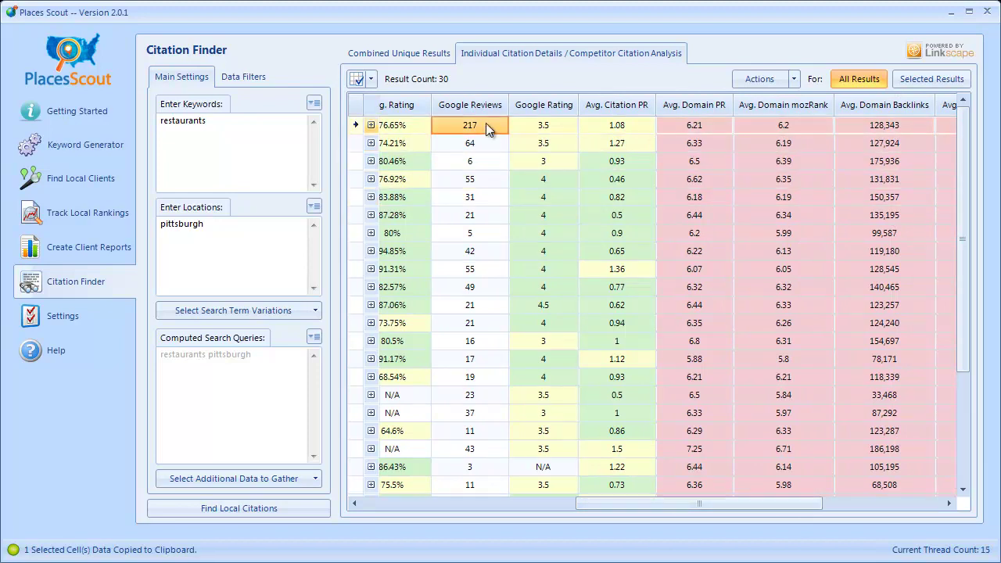
click(552, 125)
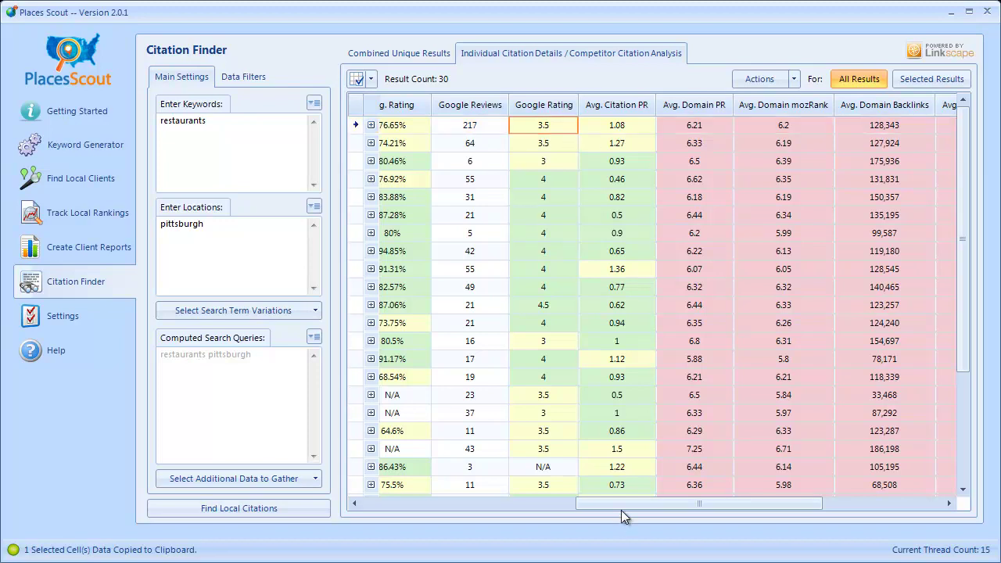
drag(622, 507, 687, 510)
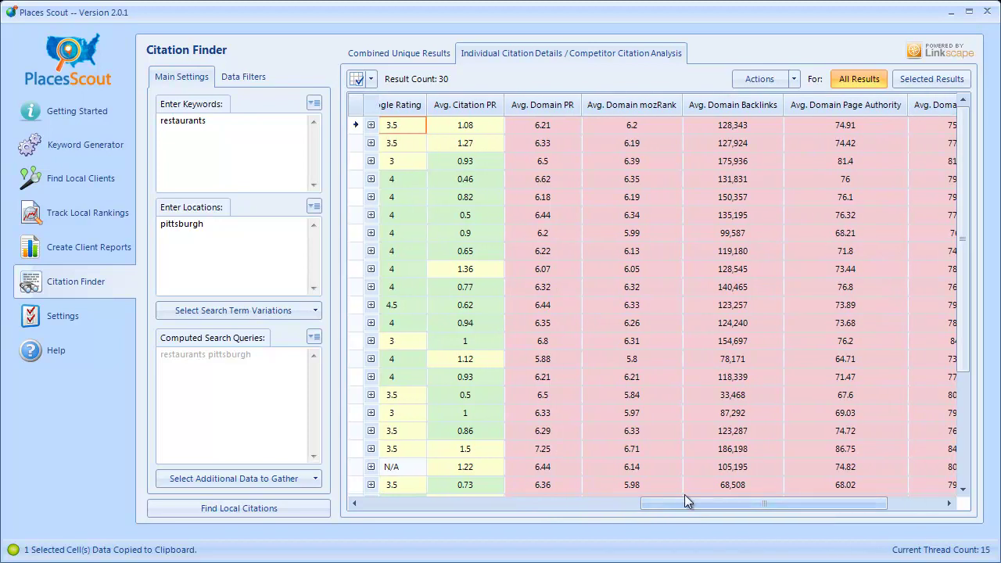
Step: Review averages: citation PR 1.08, domain PR 6.21, mozRank 6.2, page authority 74.91
click(475, 126)
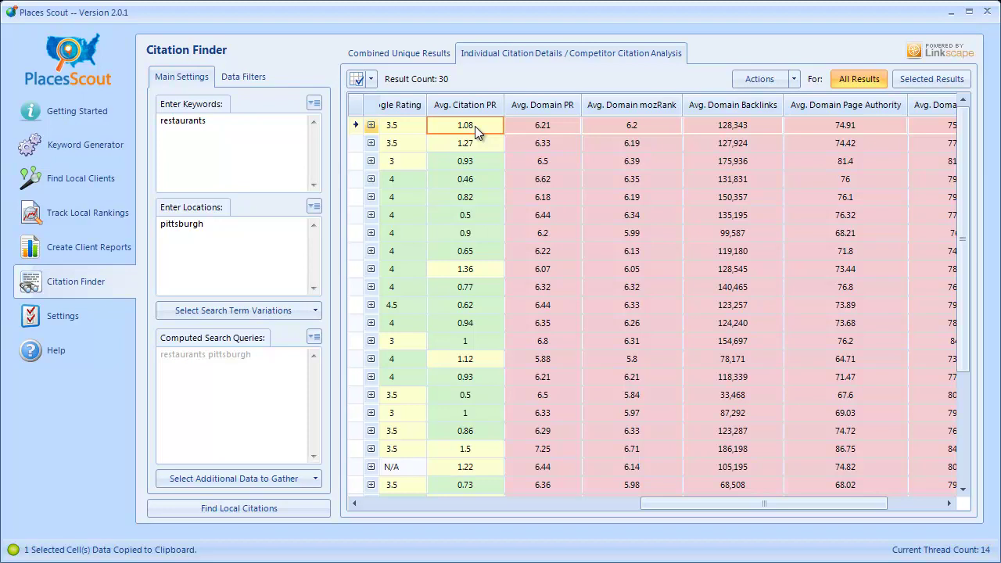
click(545, 125)
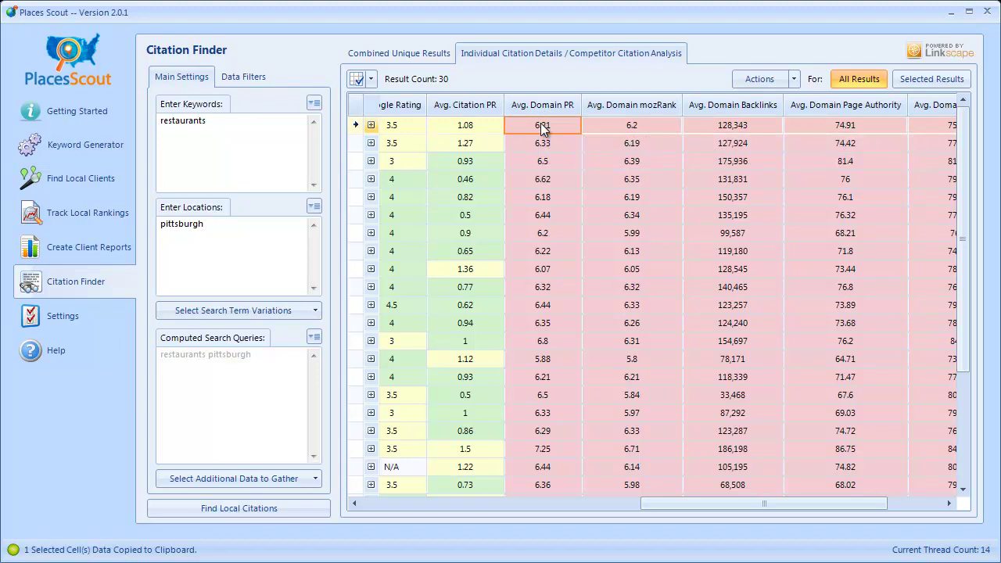
click(593, 126)
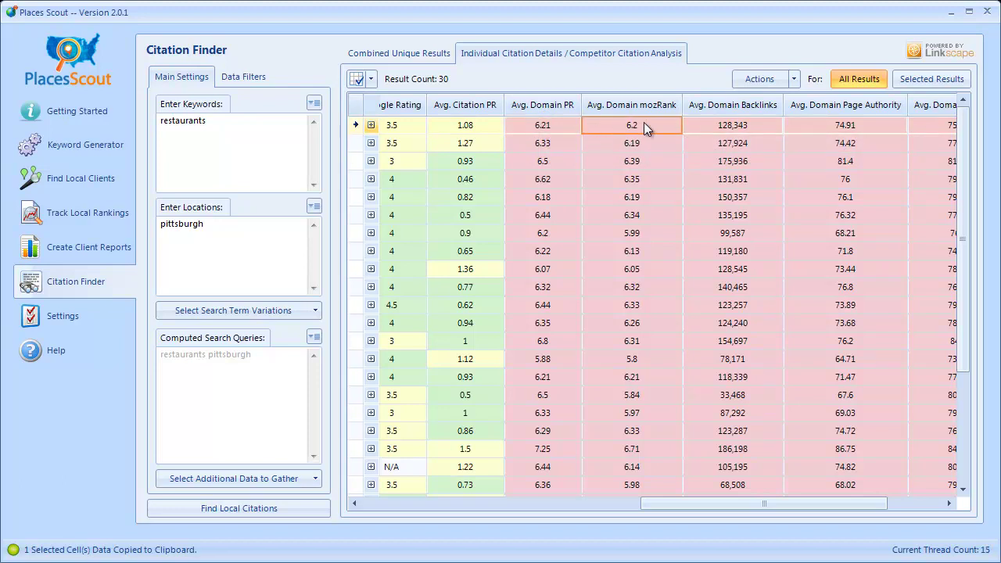
click(743, 127)
click(878, 123)
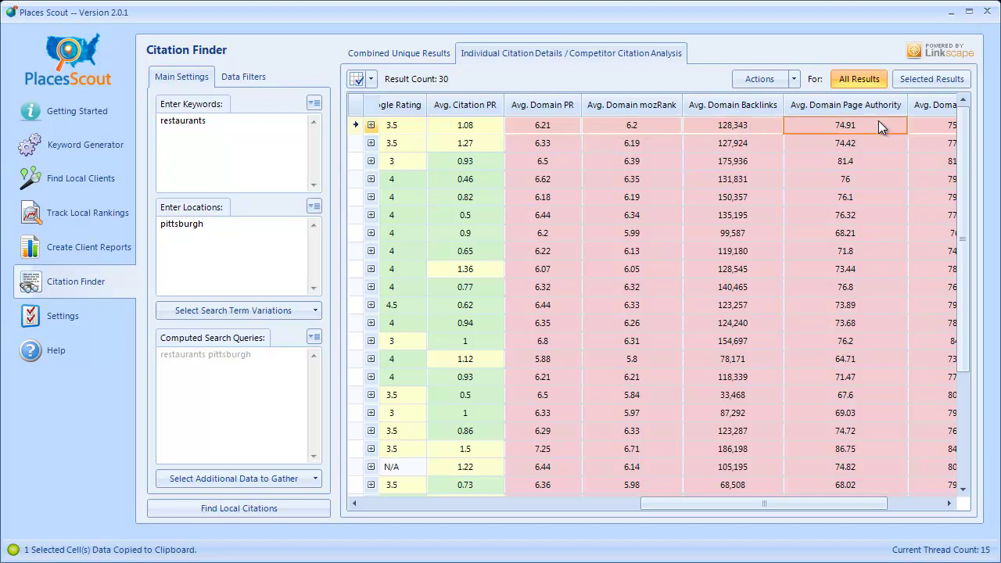
click(911, 504)
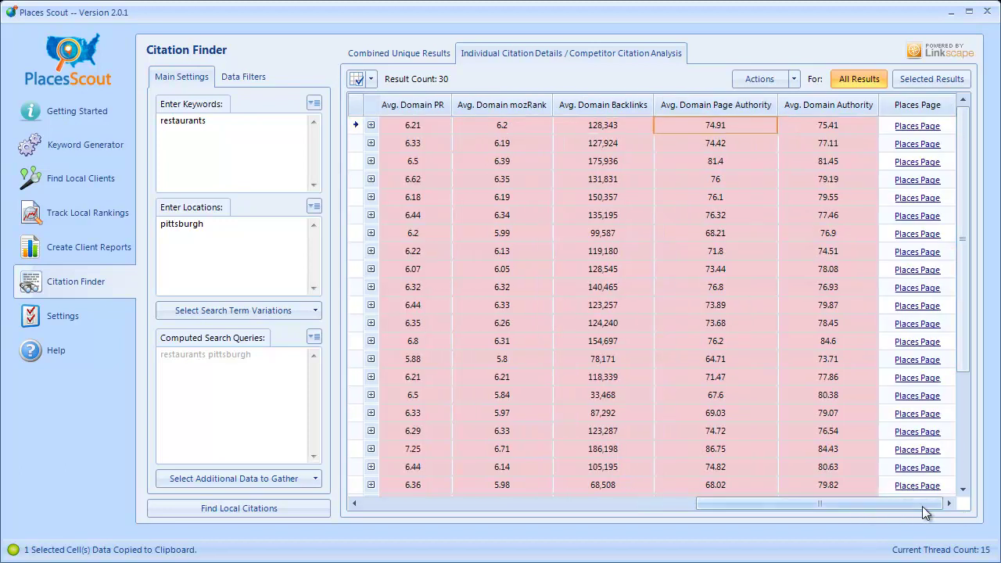
drag(920, 505, 579, 505)
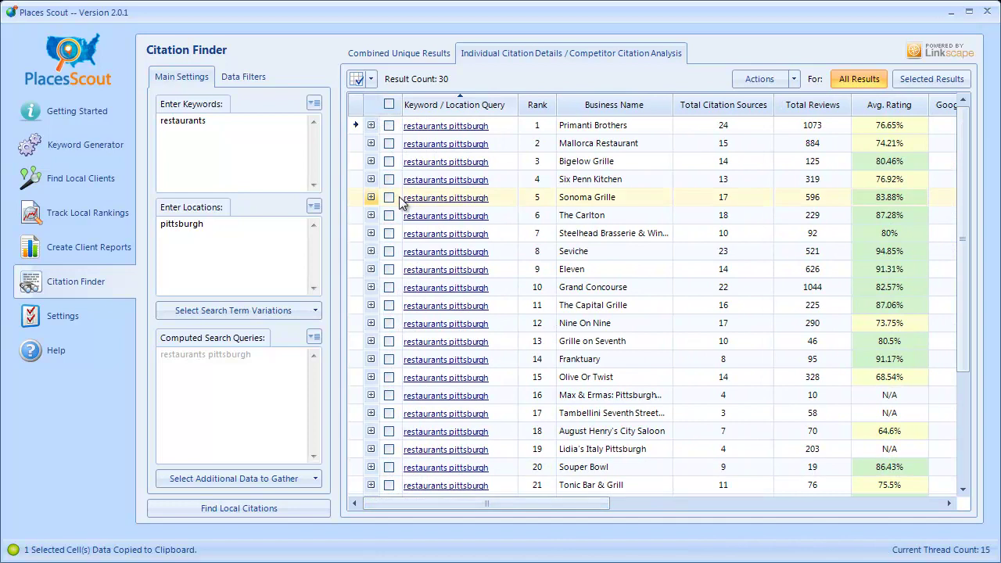
Step: Expand Primanti Brothers' citations, check yelp.com's 260 reviews, 70% rating and PR 3, then open the listing
click(370, 125)
click(670, 188)
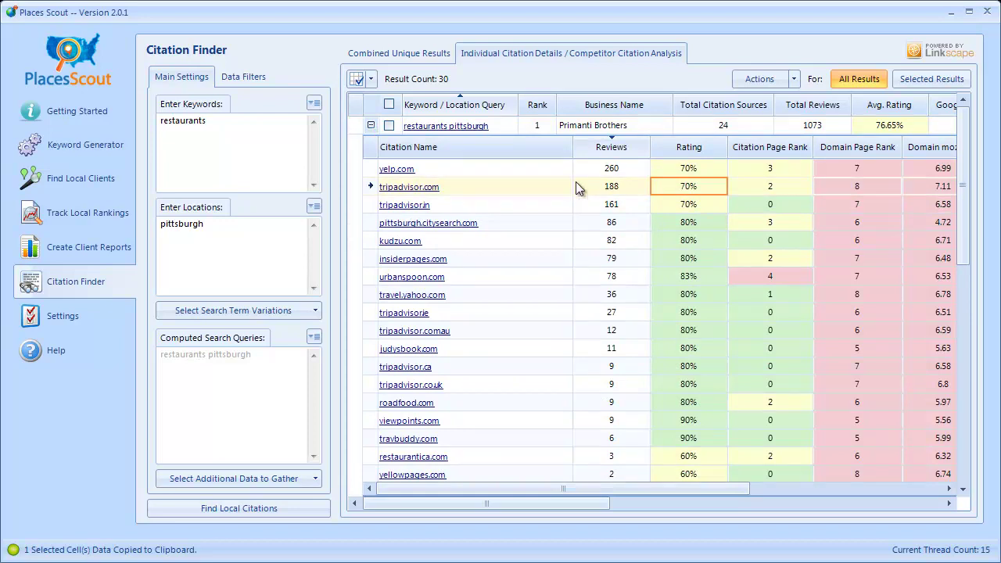
click(615, 168)
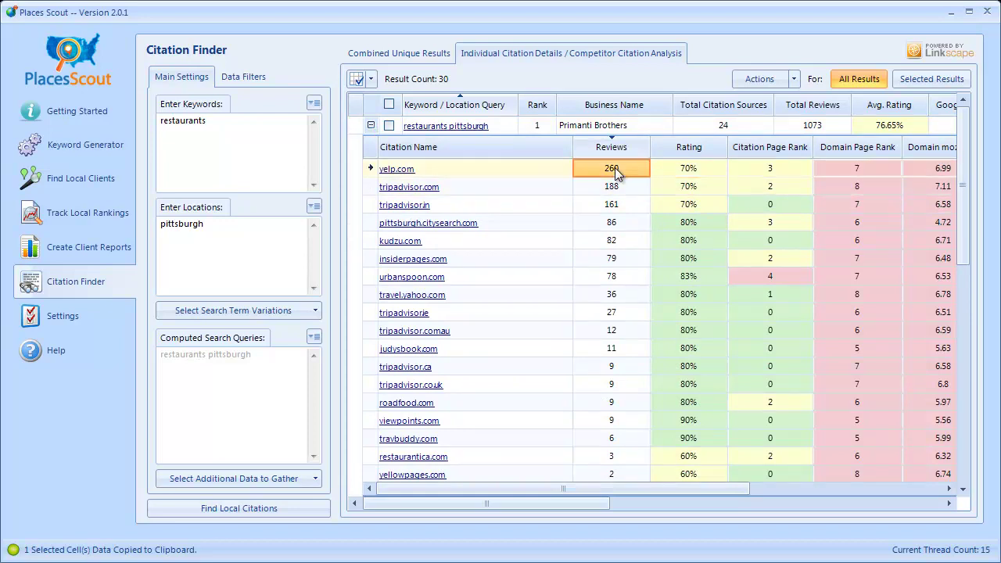
click(700, 171)
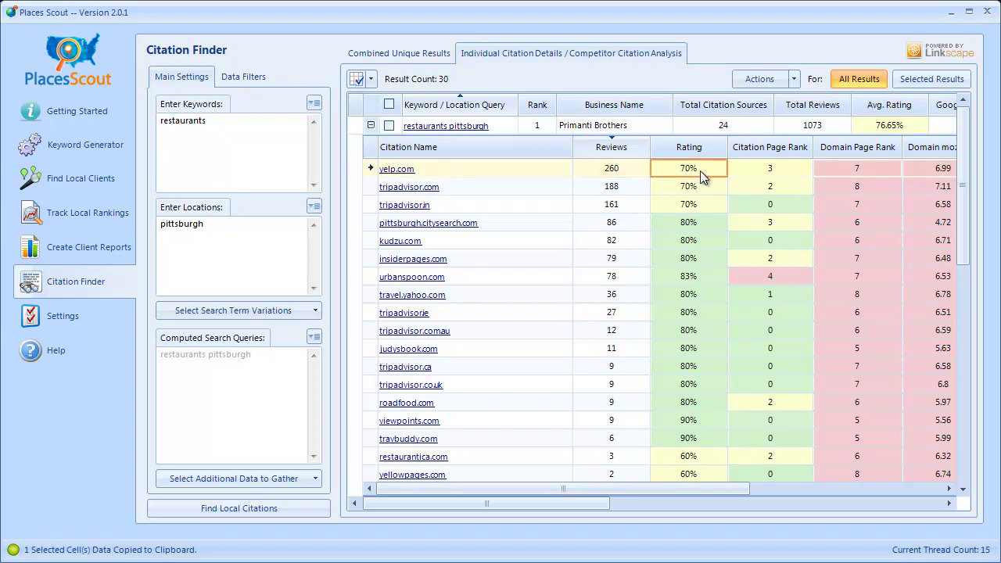
drag(629, 487, 709, 485)
click(637, 166)
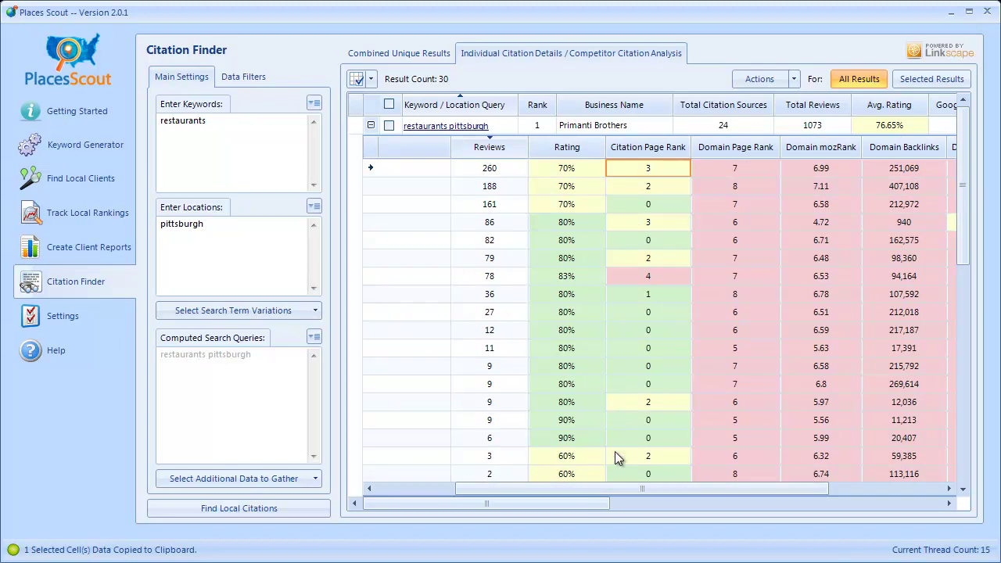
drag(593, 492, 476, 482)
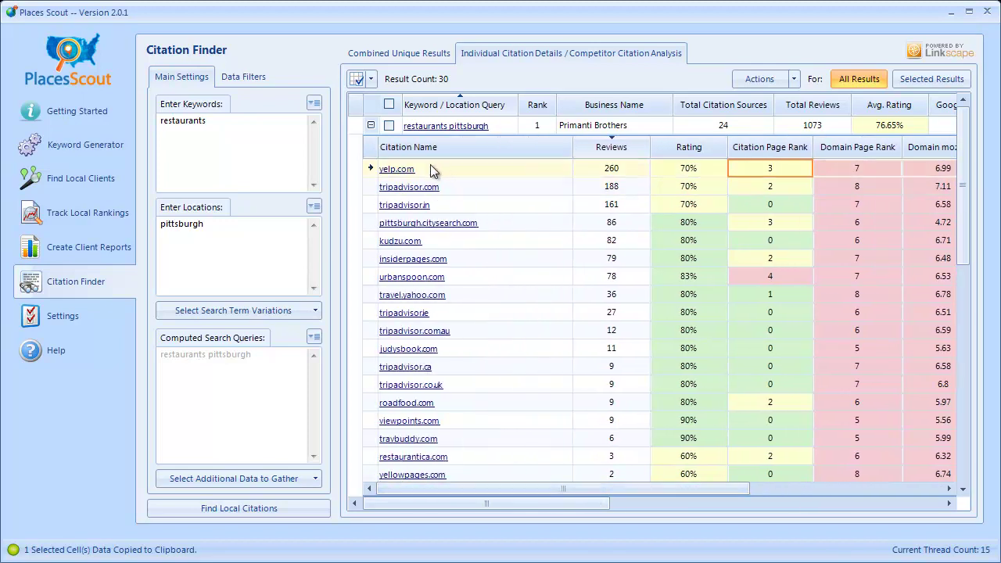
click(396, 168)
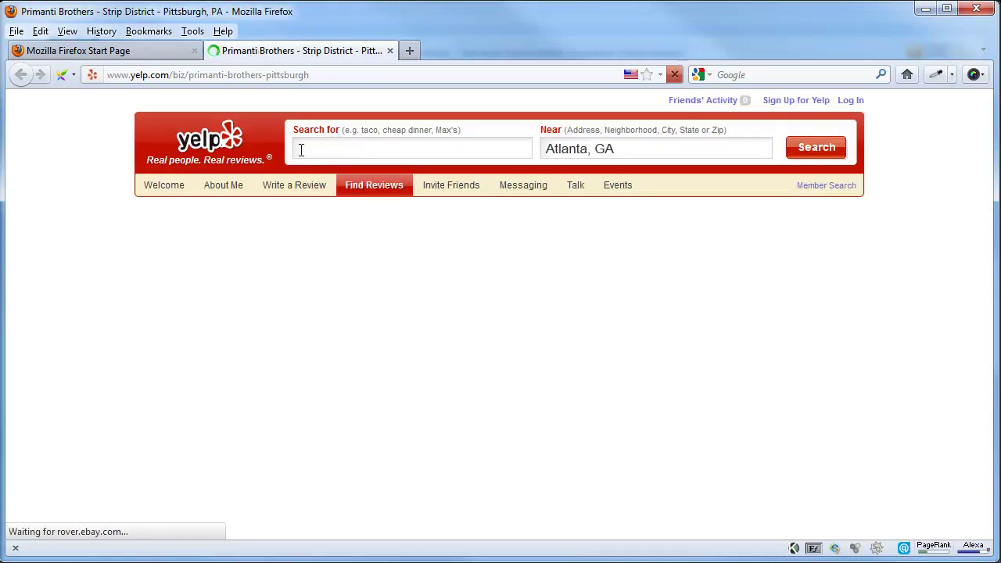
Step: Select the Primanti Brothers Yelp listing URL in Firefox, then switch back to Places Scout
click(326, 72)
click(362, 70)
drag(362, 69, 108, 73)
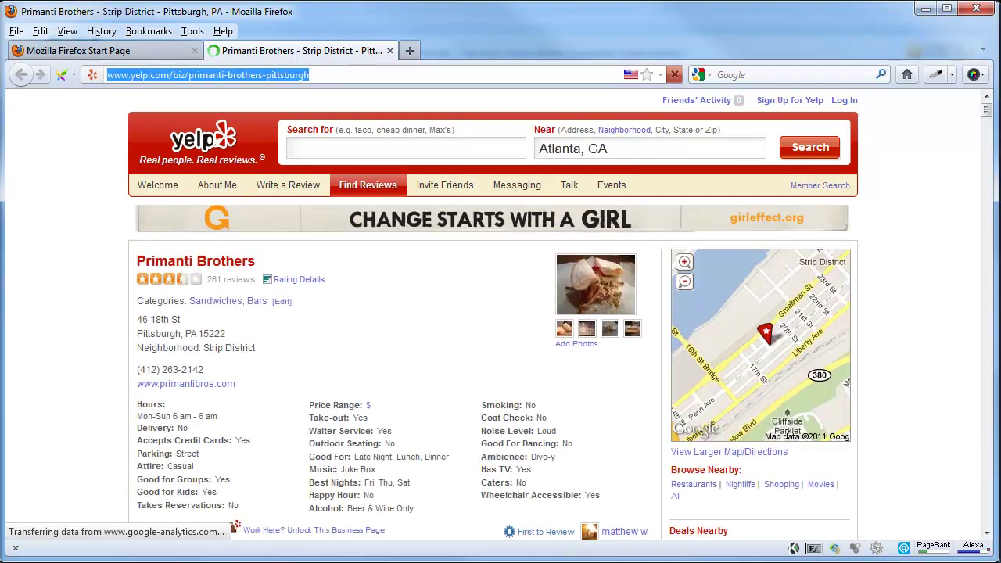
key(alt+Tab)
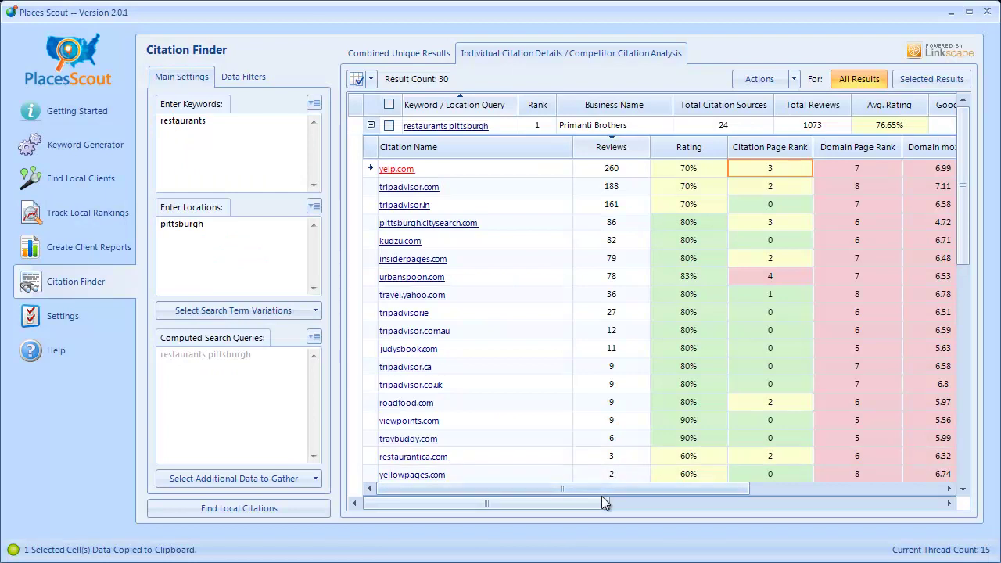
Step: Check citation metrics (yelp.com mozRank 6.99, citysearch 80% rating), copy 'Primanti Brothers', and switch to Firefox
drag(609, 490, 817, 475)
click(653, 167)
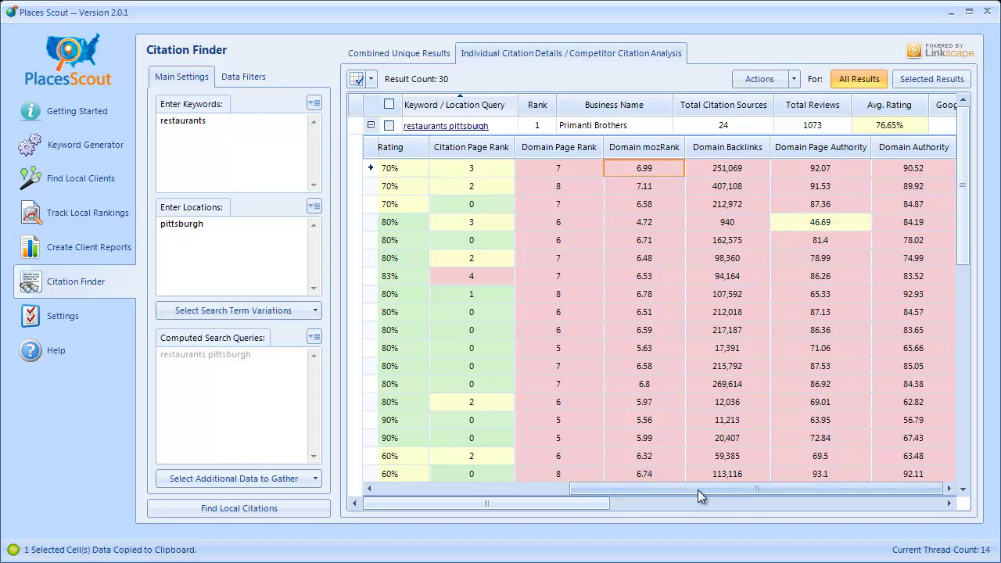
drag(697, 489, 482, 480)
click(742, 344)
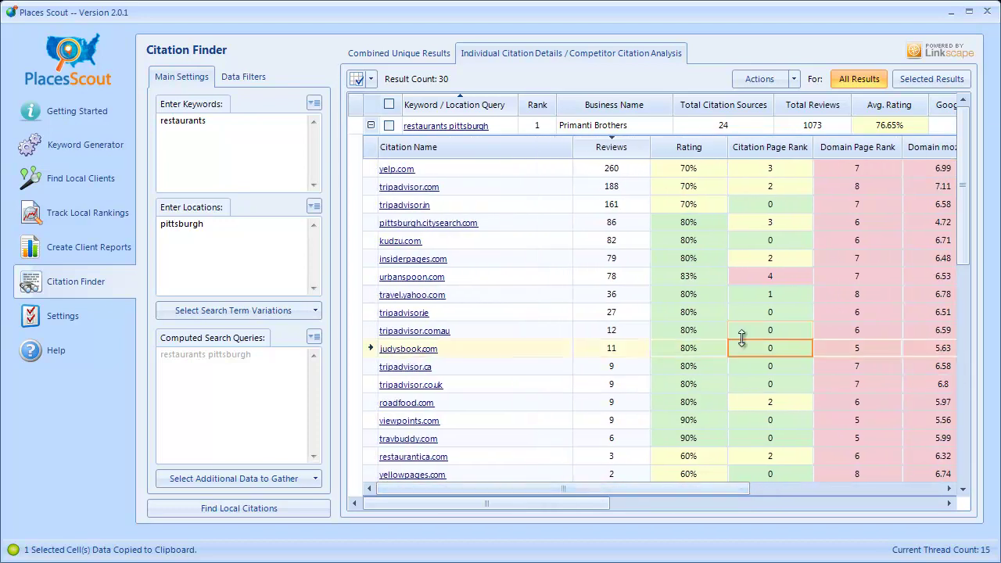
click(741, 226)
click(738, 211)
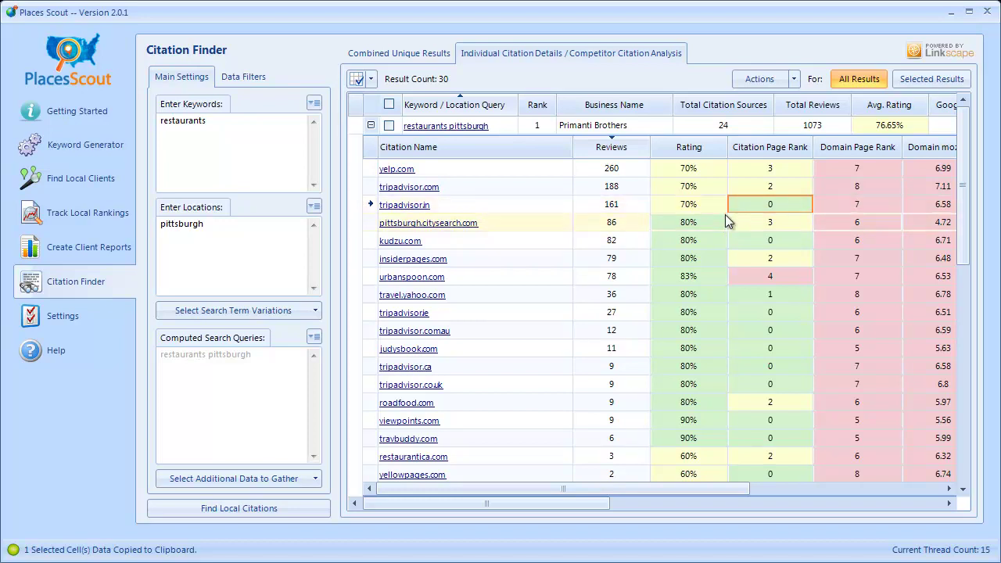
click(694, 223)
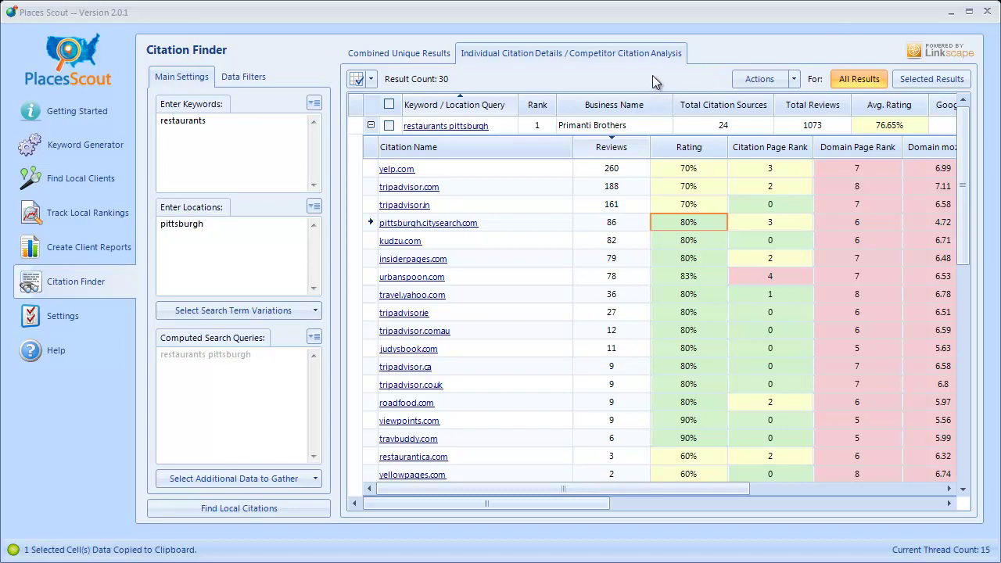
click(597, 126)
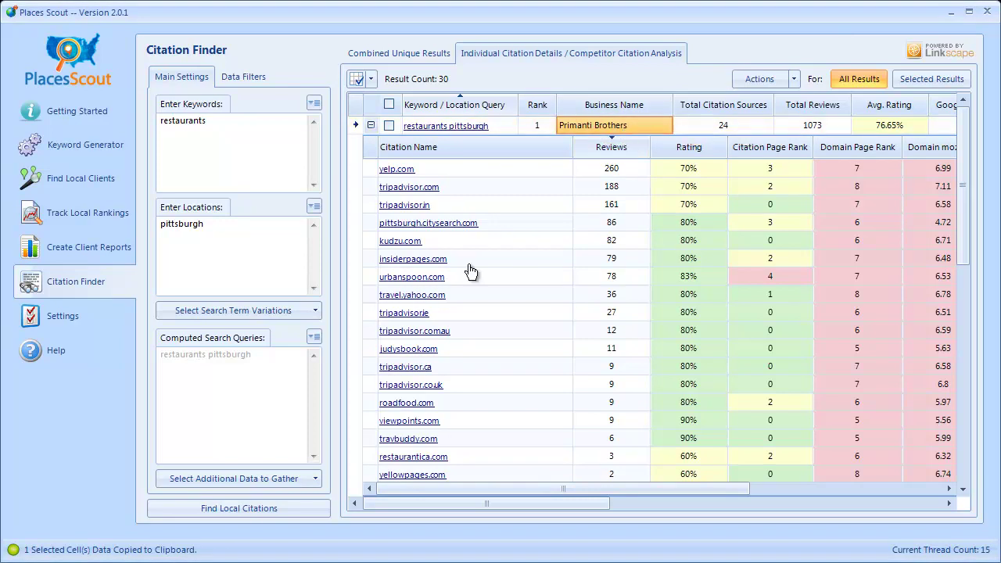
key(alt+Tab)
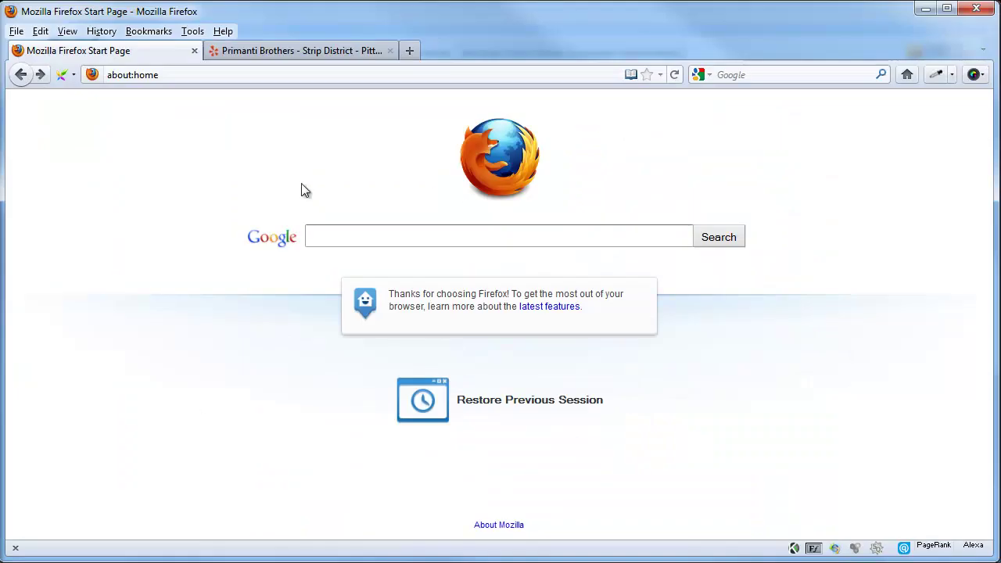
Step: Search Google for Primanti Brothers and highlight the Urbanspoon listing's 108-review count
text(Primanti Brothers)
key(Return)
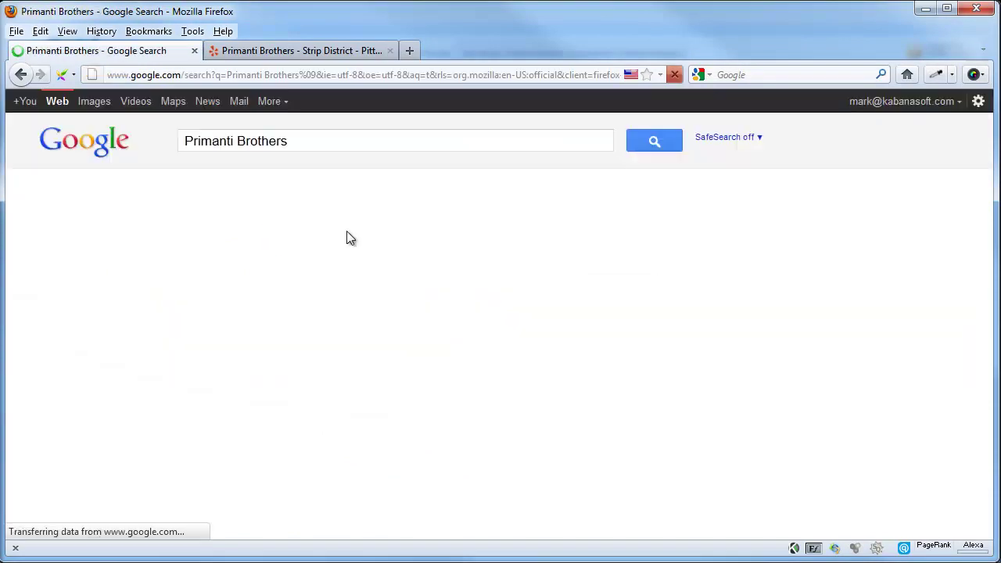
scroll(340, 224, down, 2)
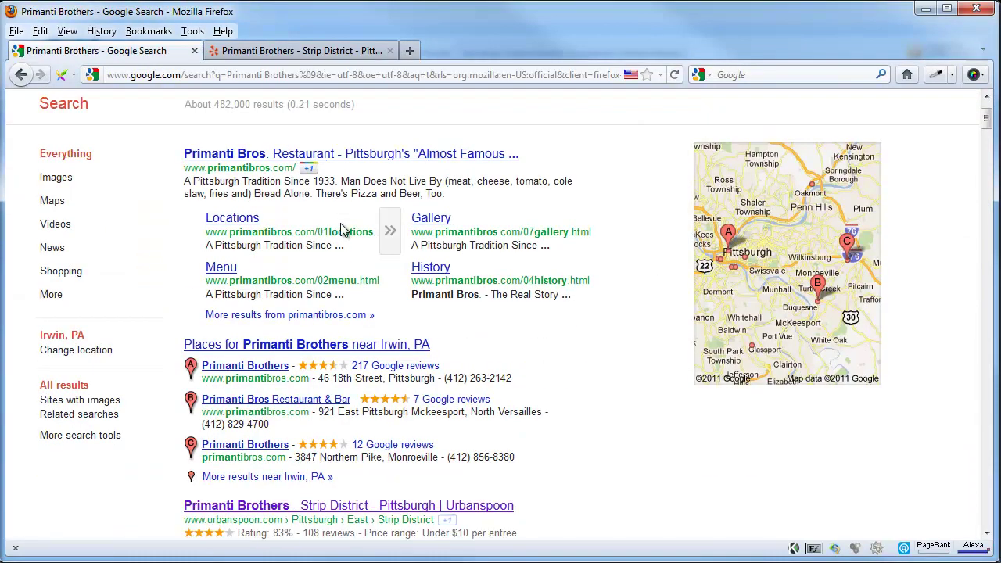
scroll(340, 224, down, 2)
scroll(343, 227, down, 4)
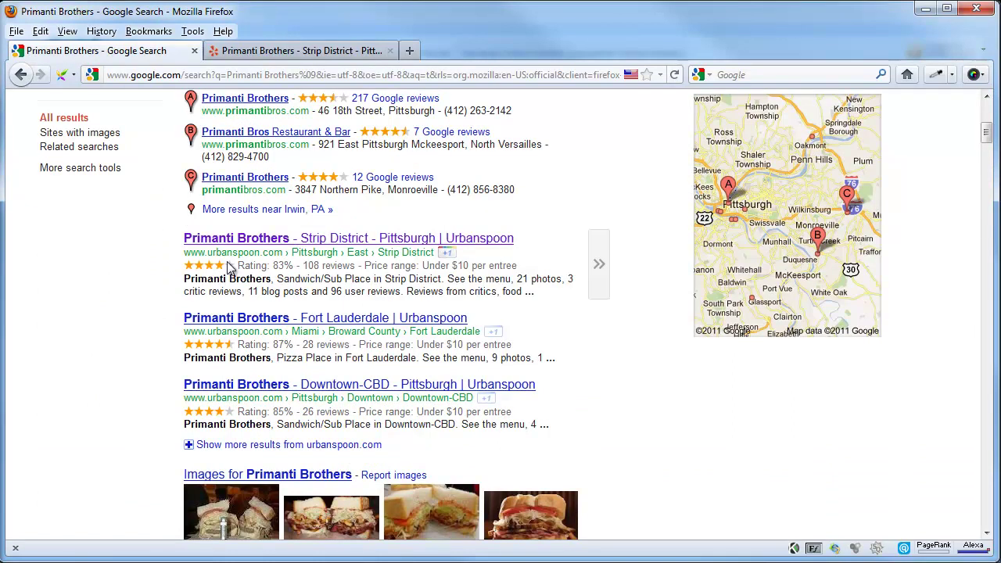
drag(186, 256, 279, 252)
click(258, 258)
mouse_move(302, 266)
mouse_down()
mouse_move(367, 266)
mouse_move(308, 268)
mouse_up()
click(366, 266)
click(309, 266)
Step: Highlight Yelp's 260-review count, then return to Places Scout's Primanti Brothers breakdown
scroll(309, 267, down, 10)
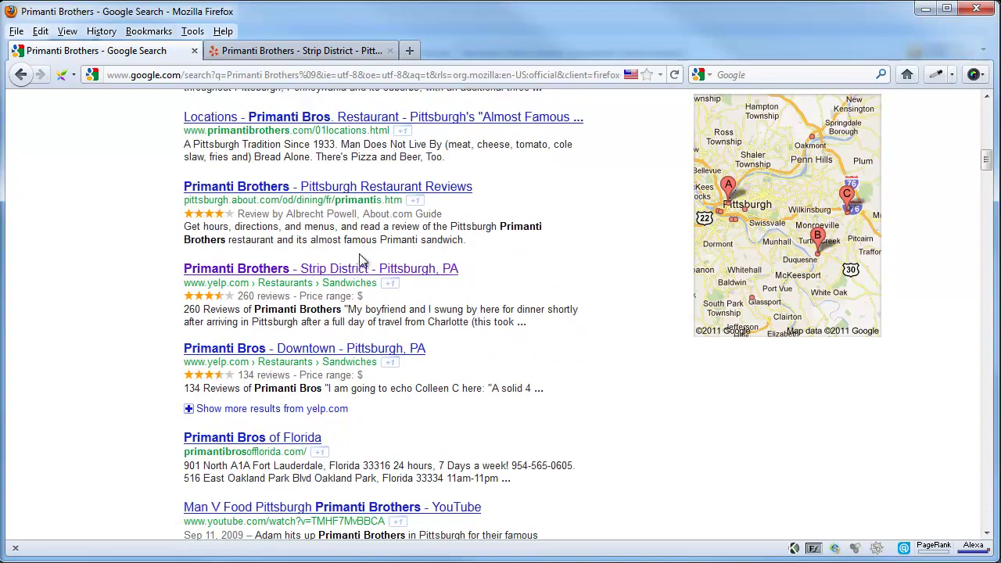
scroll(285, 352, down, 2)
drag(255, 208, 240, 210)
click(240, 207)
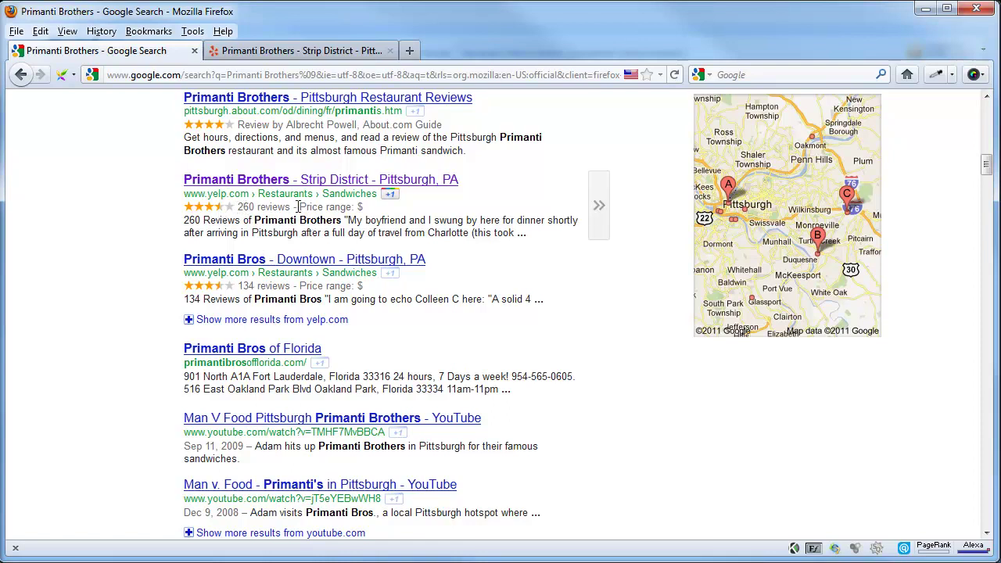
scroll(305, 256, down, 5)
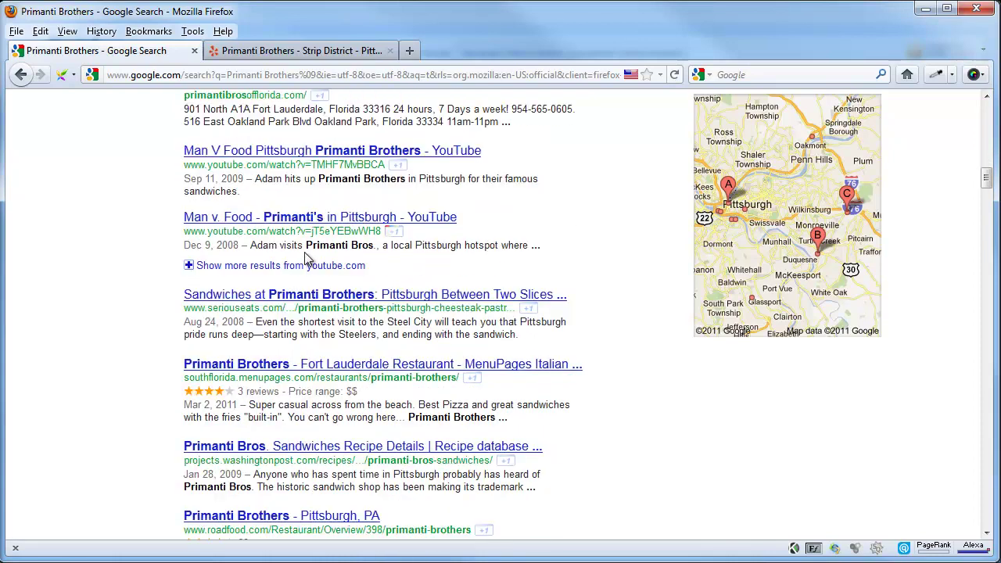
scroll(305, 258, down, 2)
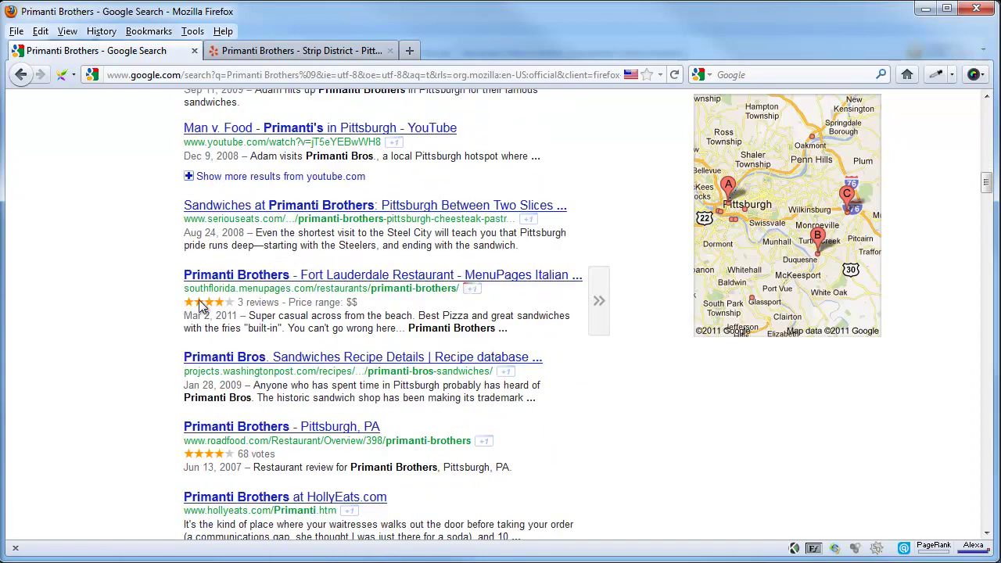
scroll(201, 306, down, 4)
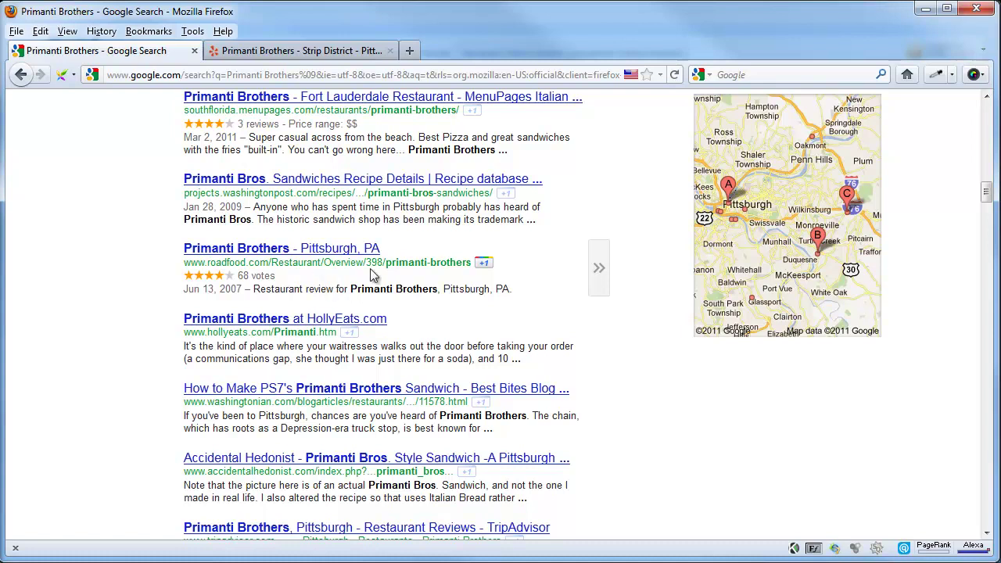
click(925, 9)
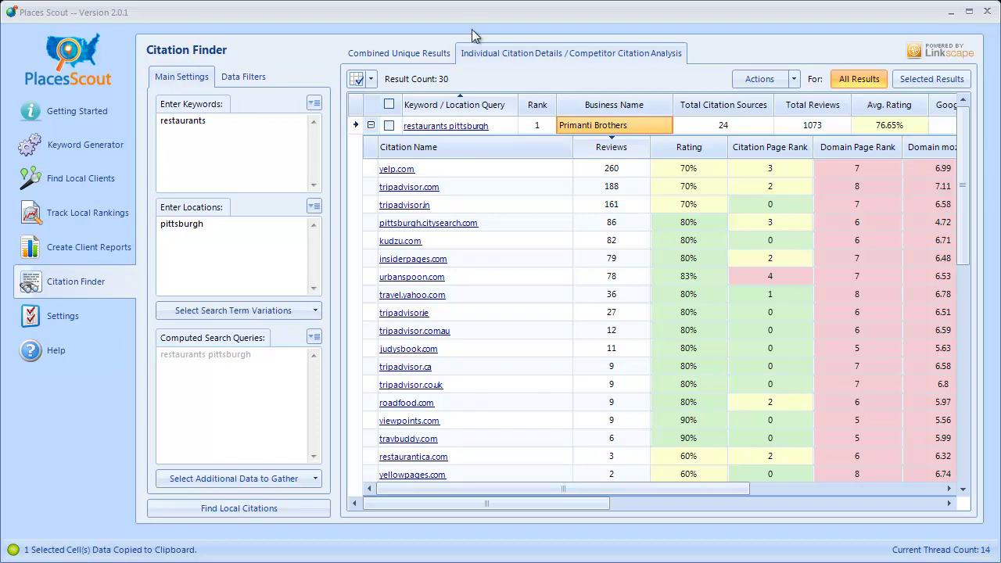
Step: Open the restaurants pittsburgh results and highlight Primanti's and Mallorca's listed citation counts
click(440, 127)
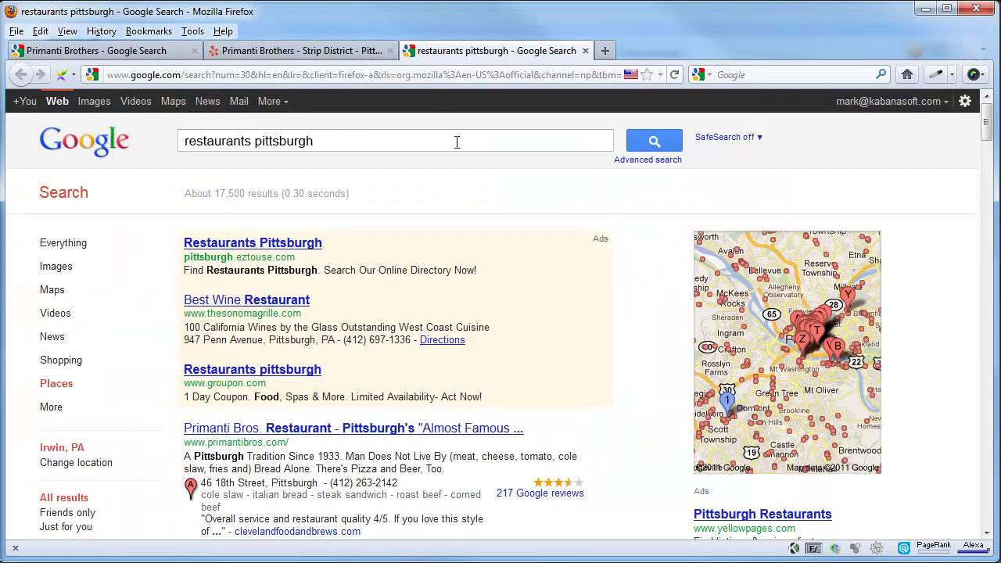
scroll(426, 307, down, 2)
scroll(426, 305, down, 4)
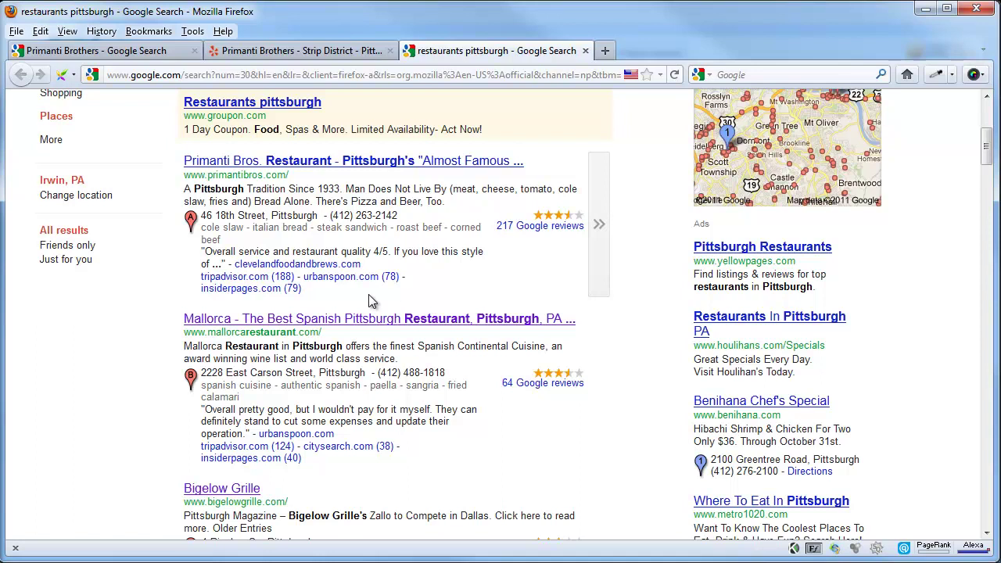
drag(348, 297, 234, 278)
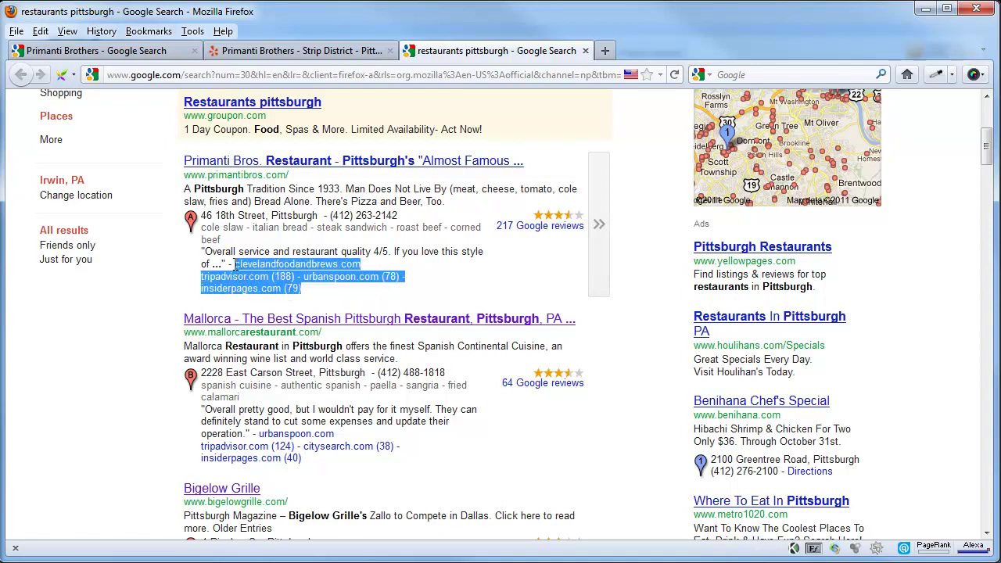
click(339, 296)
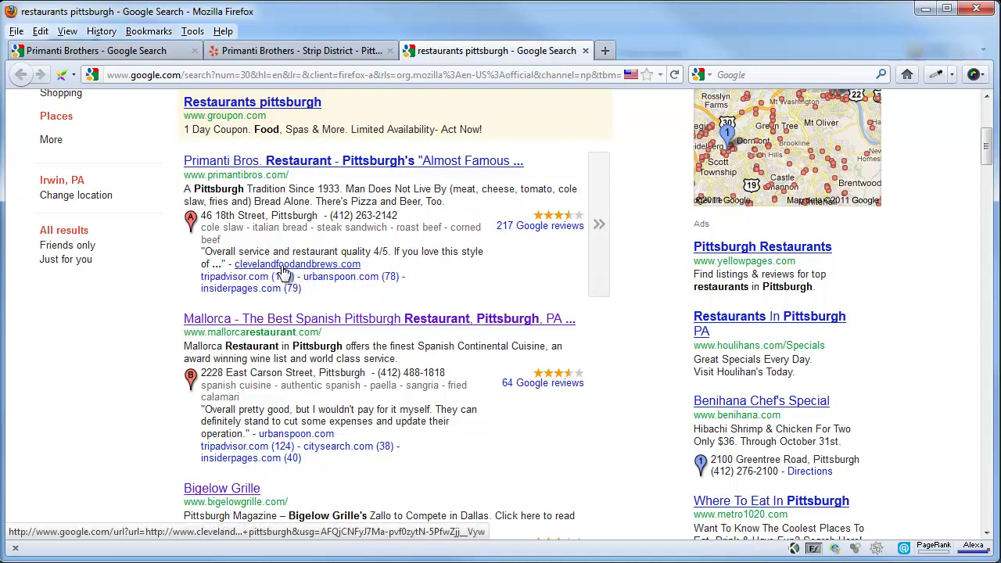
scroll(342, 282, down, 4)
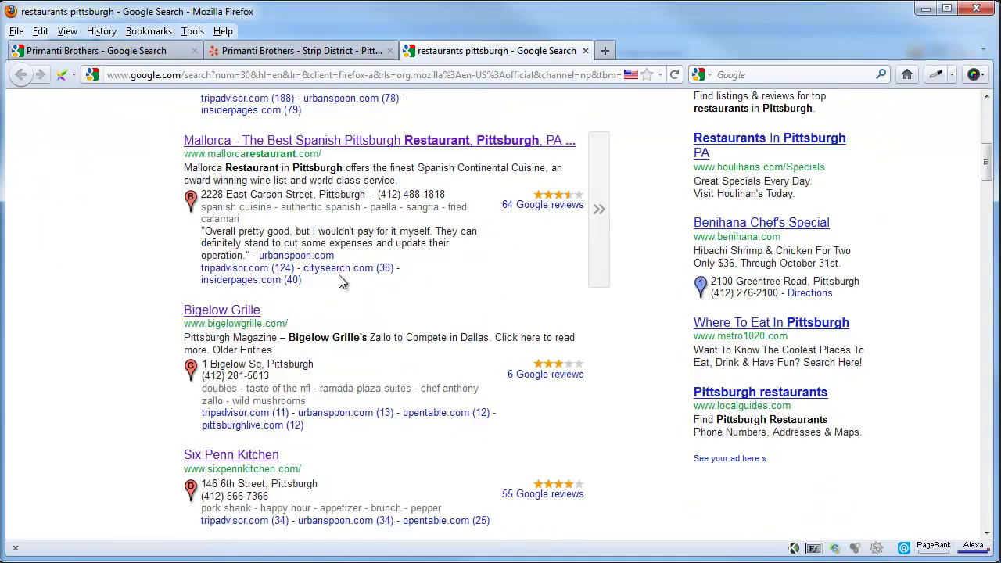
drag(341, 281, 266, 262)
click(364, 289)
scroll(363, 289, down, 4)
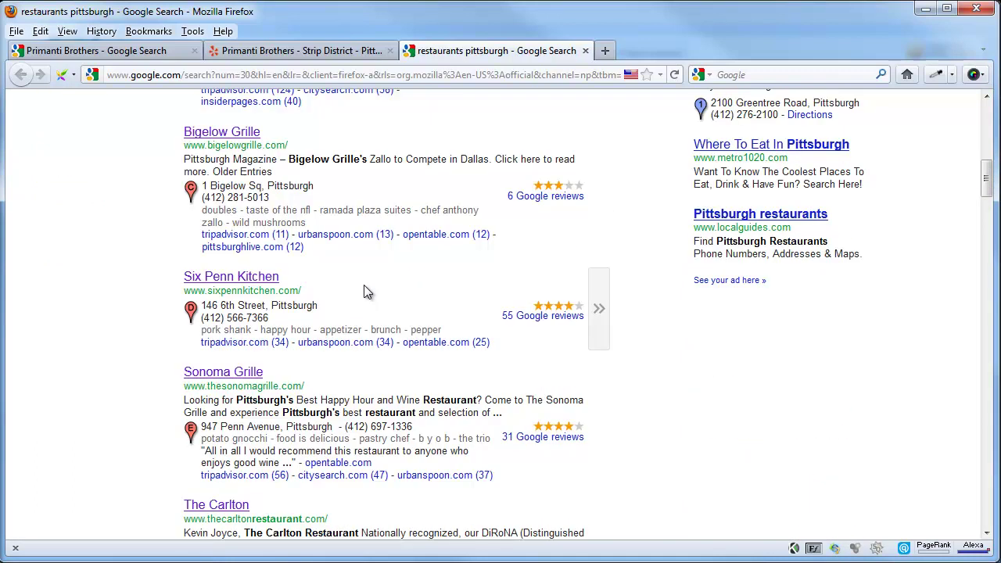
scroll(364, 280, down, 2)
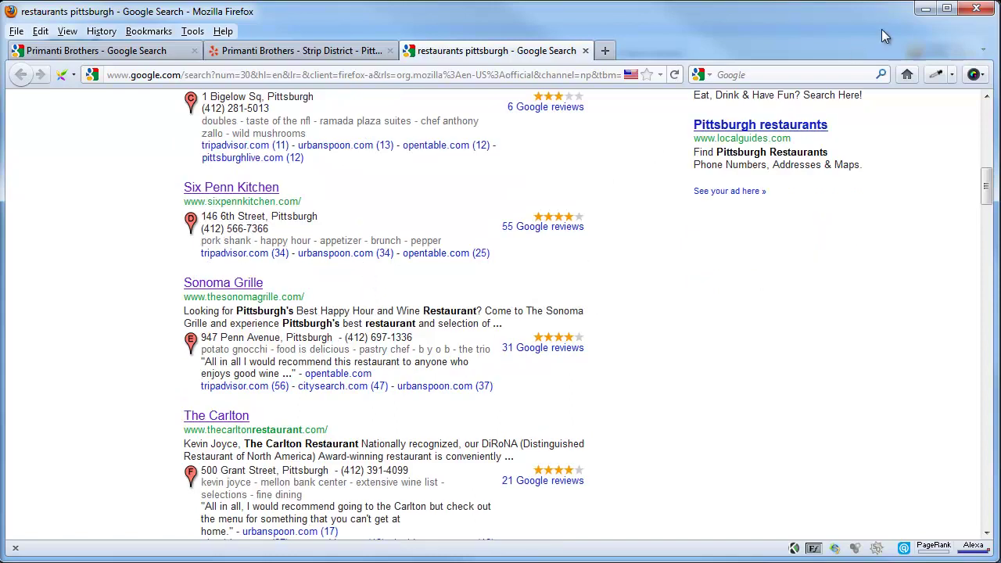
Step: Back in Places Scout, point out urbanspoon.com's 78 and insiderpages.com's 79 reviews
click(921, 11)
click(564, 282)
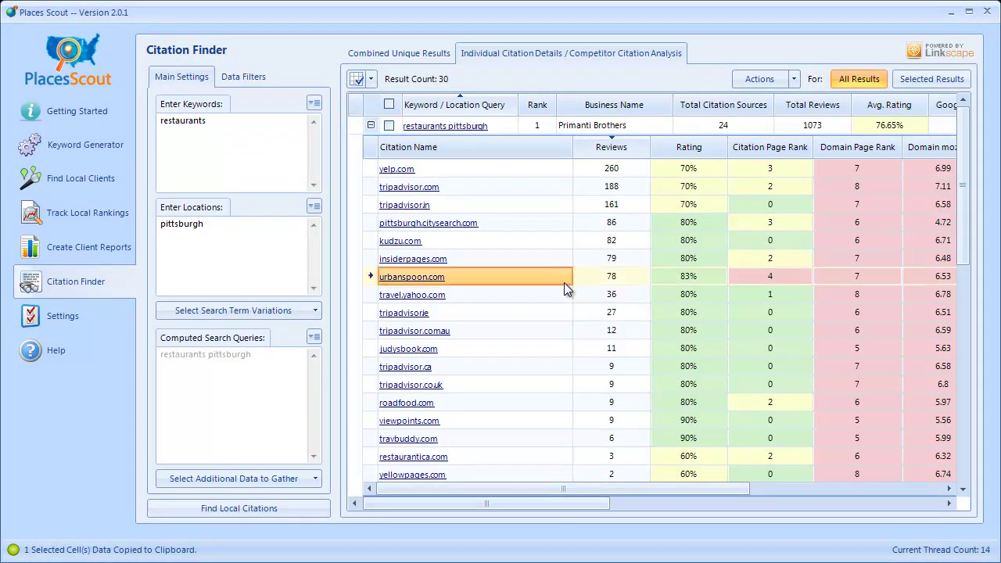
click(617, 270)
click(614, 260)
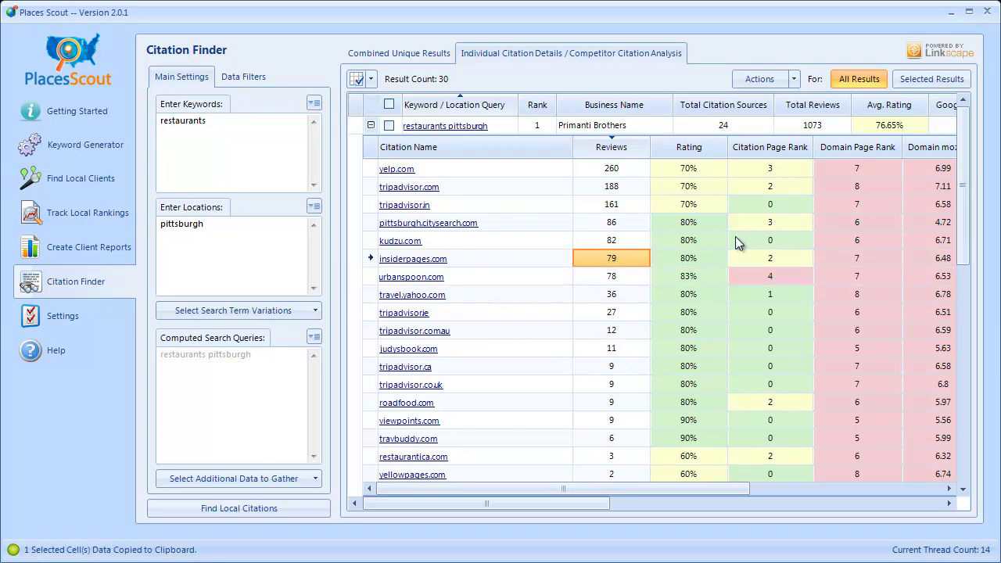
Step: Point out tripadvisor.in's 161 reviews, then collapse Primanti Brothers' citation details
click(609, 204)
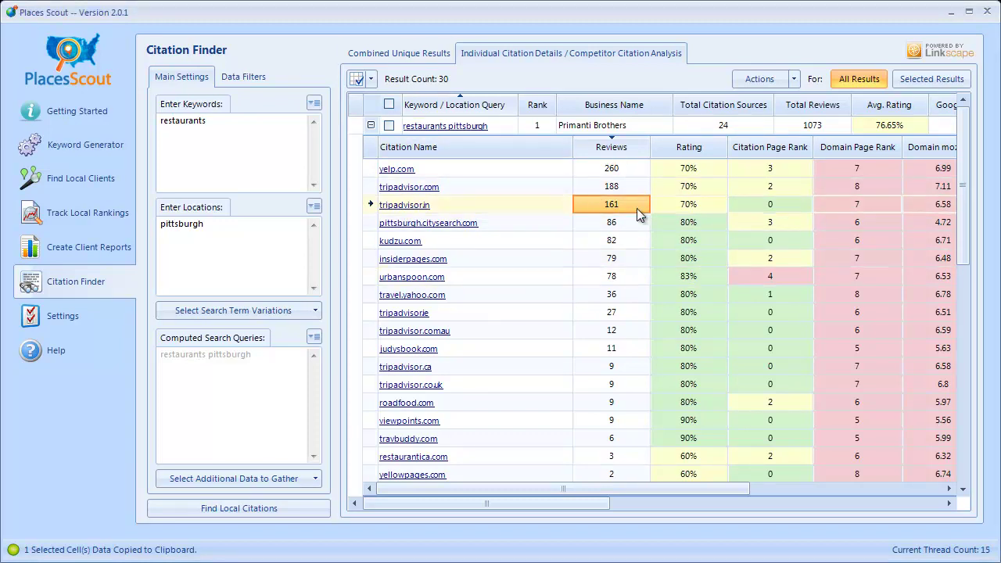
click(371, 125)
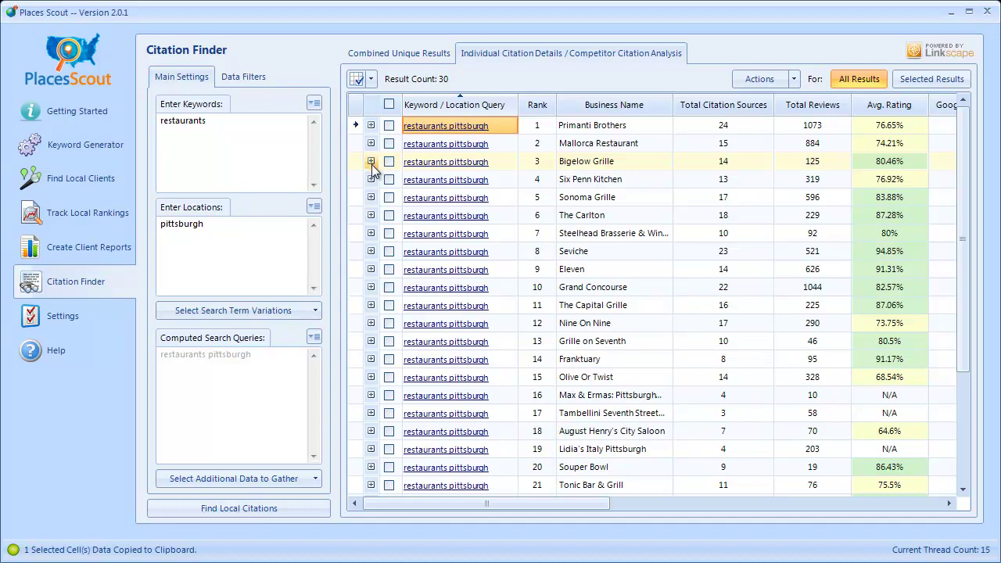
Step: Expand Mallorca Restaurant's citation details briefly, then collapse them
click(370, 144)
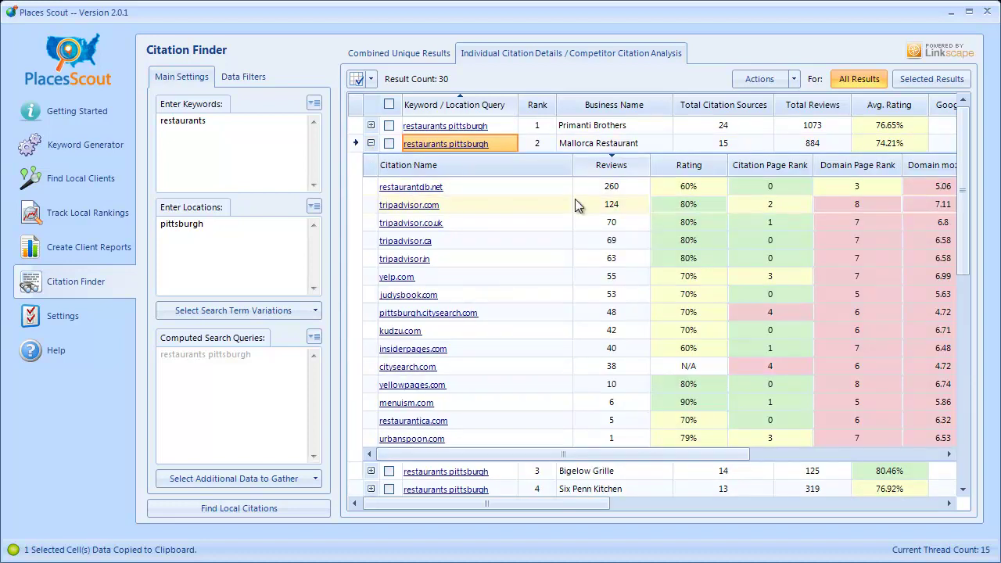
scroll(574, 202, down, 1)
scroll(578, 198, up, 1)
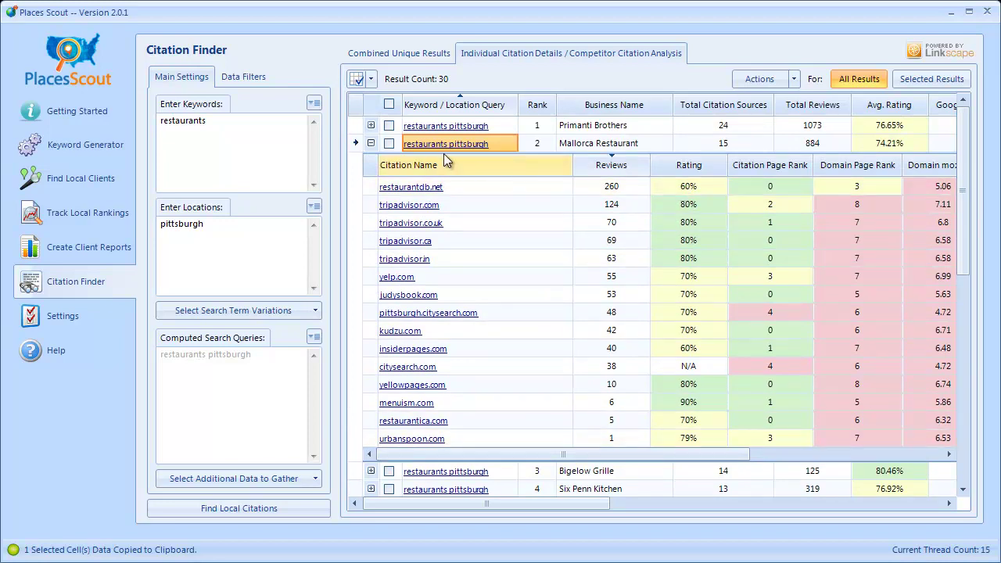
click(371, 143)
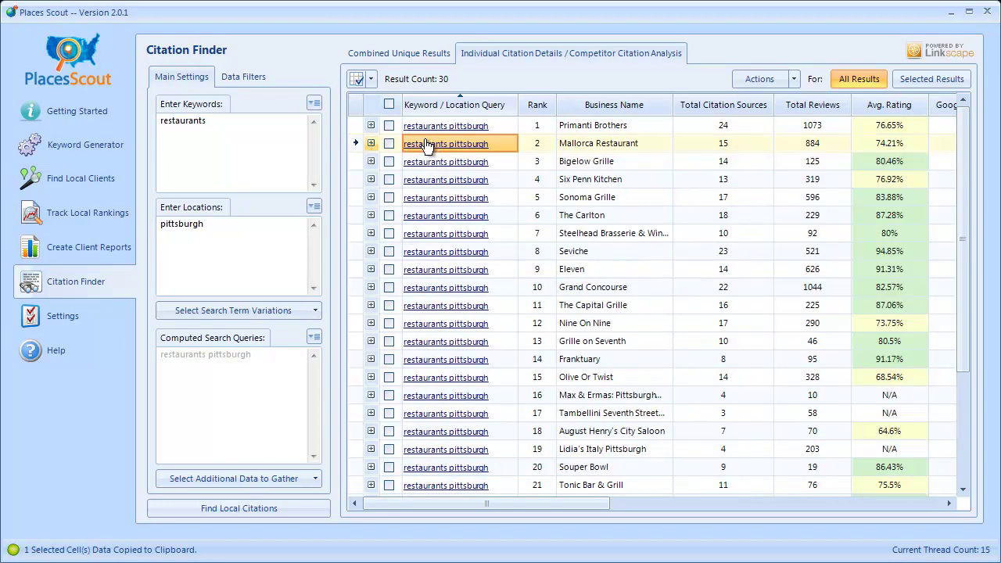
Step: Expand Bigelow Grille's citations, note urbanspoon's 56% rating, and read its Urbanspoon reviews
click(370, 161)
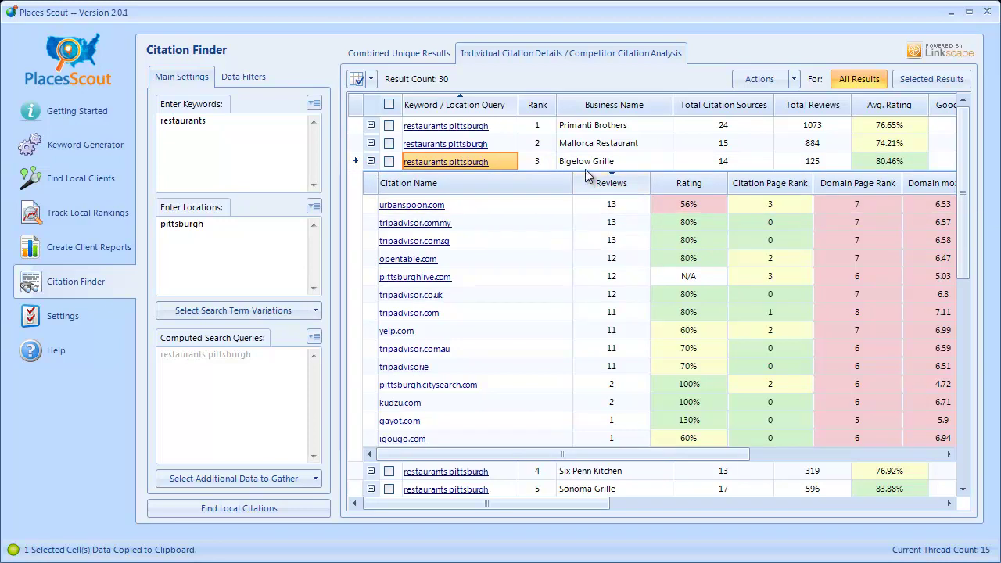
click(706, 202)
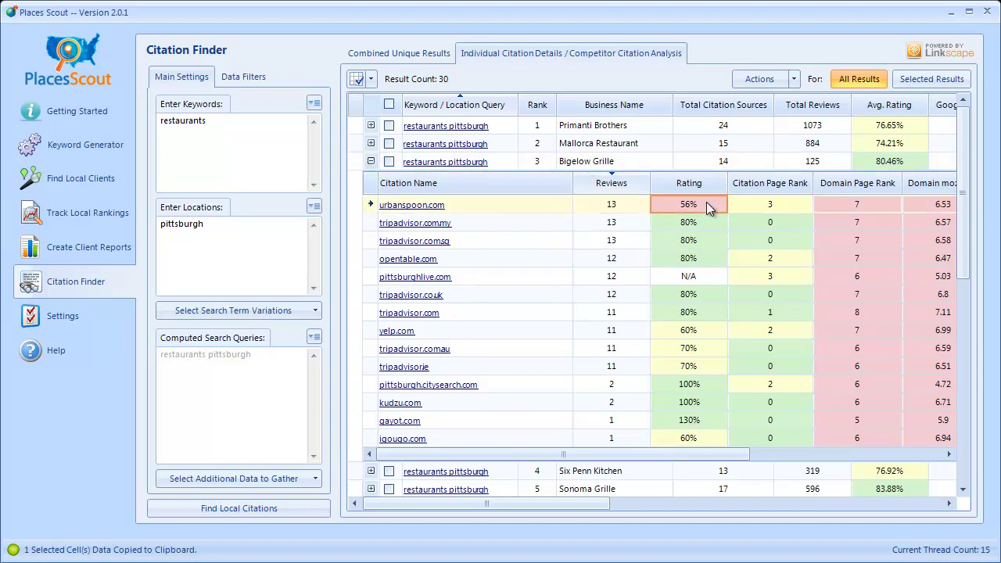
click(424, 204)
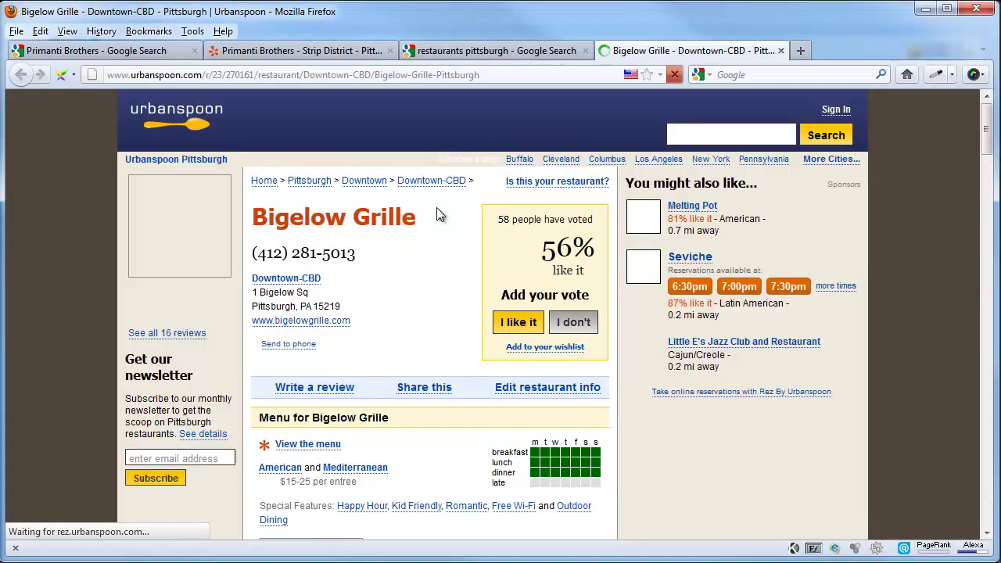
scroll(427, 223, down, 8)
scroll(421, 231, down, 15)
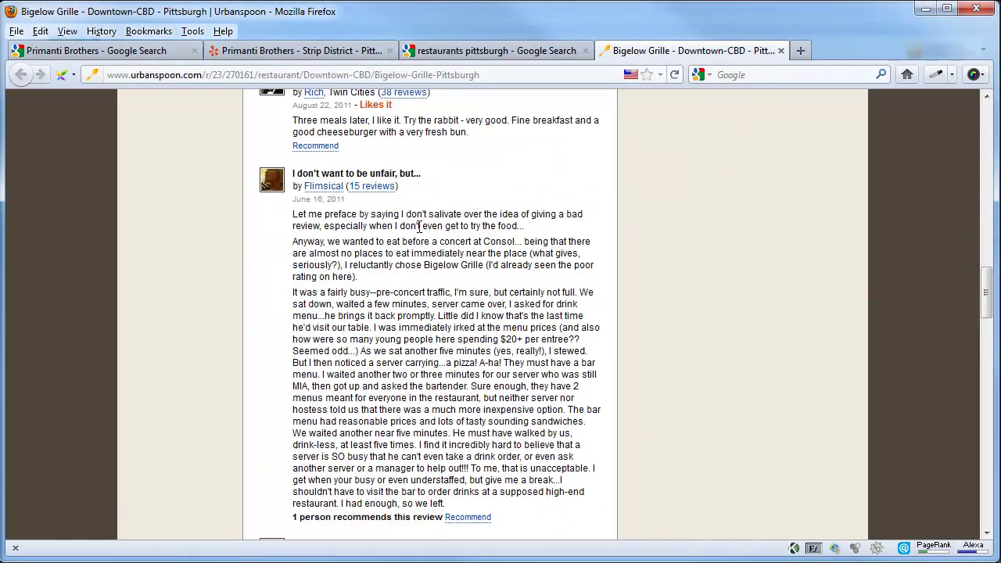
scroll(419, 225, down, 7)
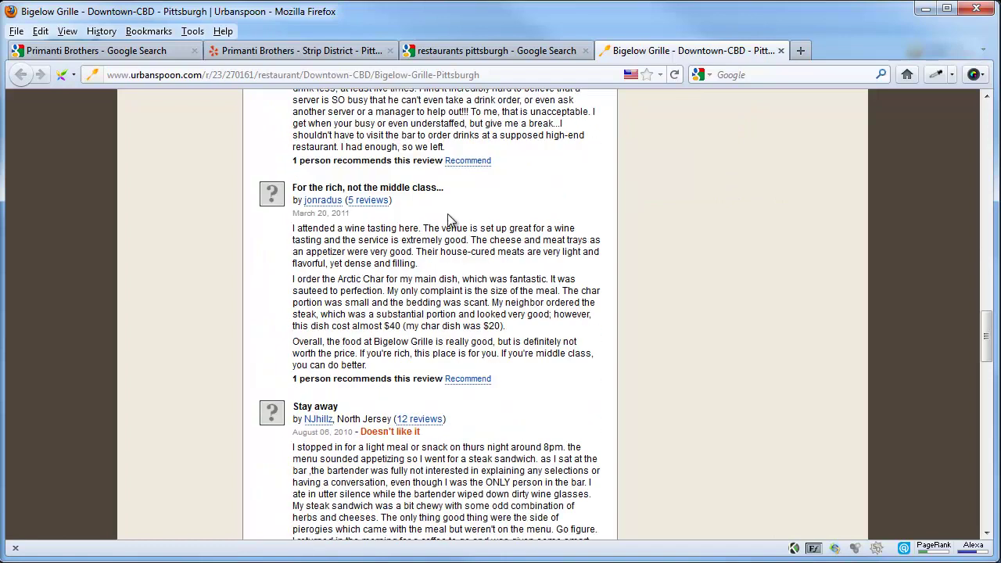
click(924, 8)
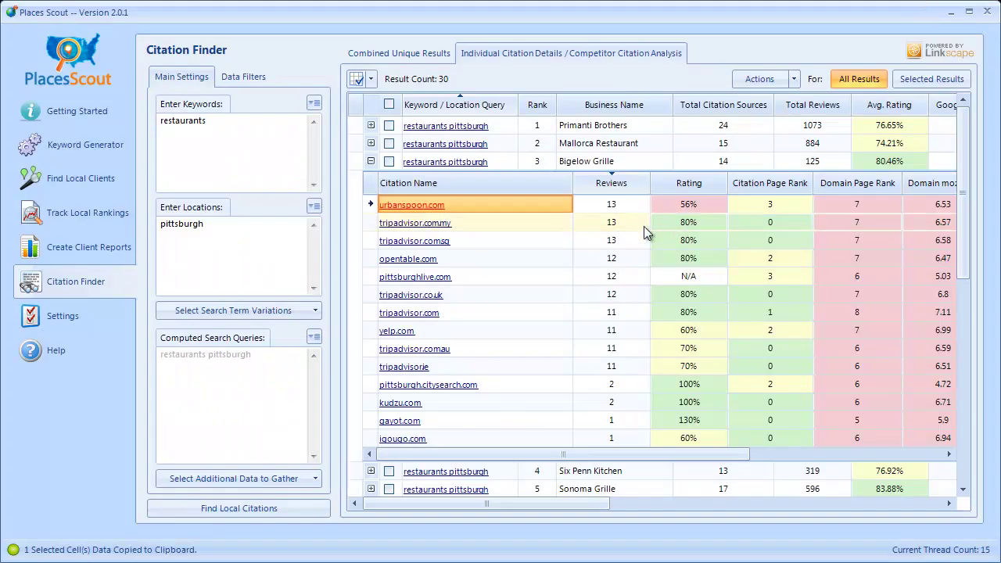
Step: Sort Bigelow Grille's citations by rating, lowest first, noting yelp.com and igougo.com at 60%
click(688, 182)
click(687, 223)
click(686, 240)
click(688, 259)
click(688, 241)
click(692, 258)
click(696, 244)
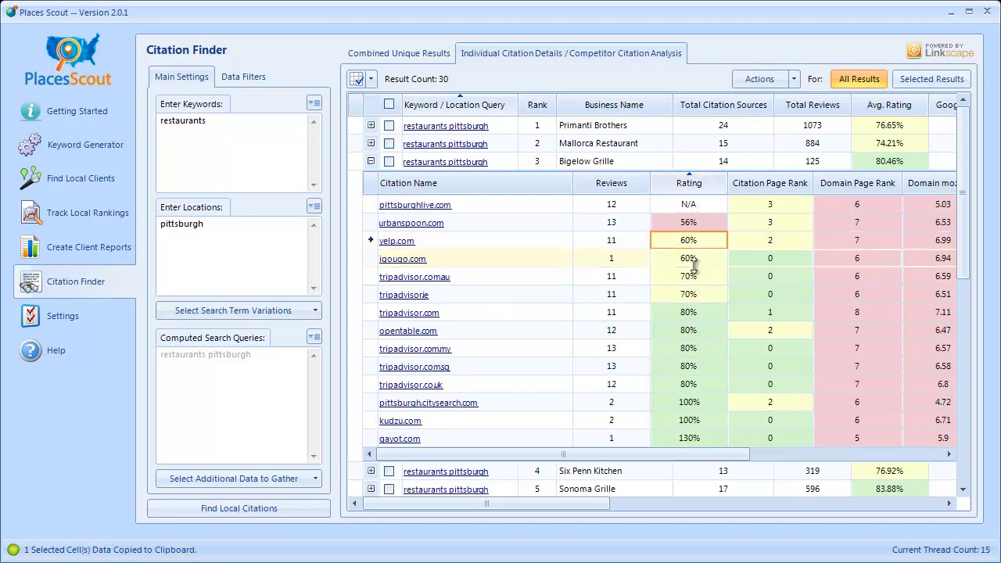
click(693, 261)
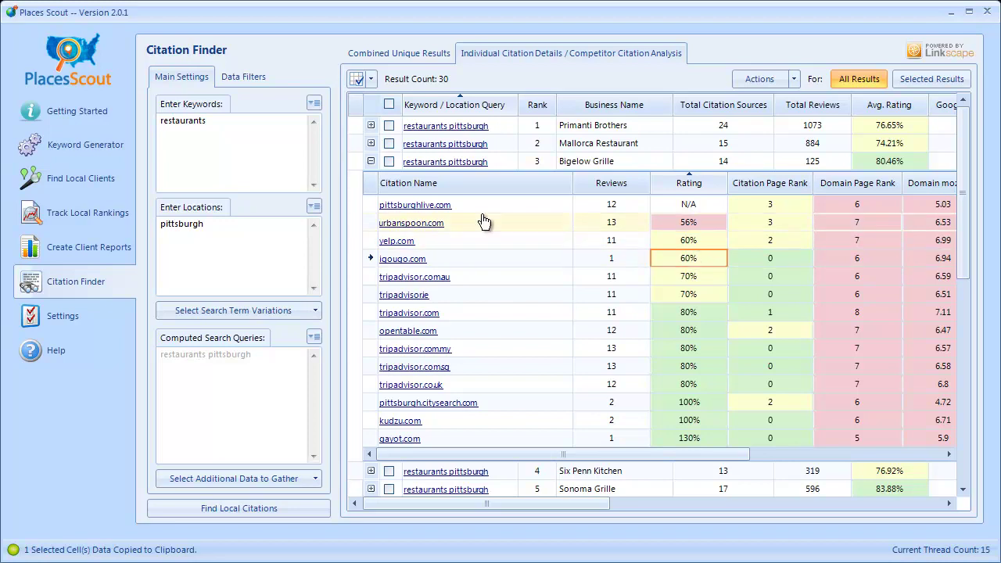
click(371, 161)
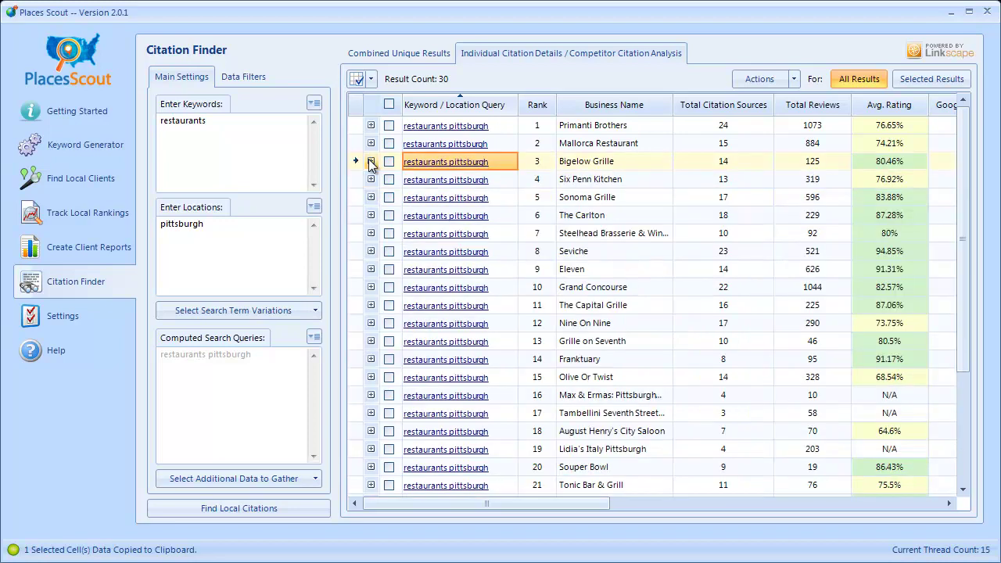
Step: Sort restaurants by average rating: MixStirs Cafe 40%, August Henry's 64.6%, Olive Or Twist 68.54%
click(903, 104)
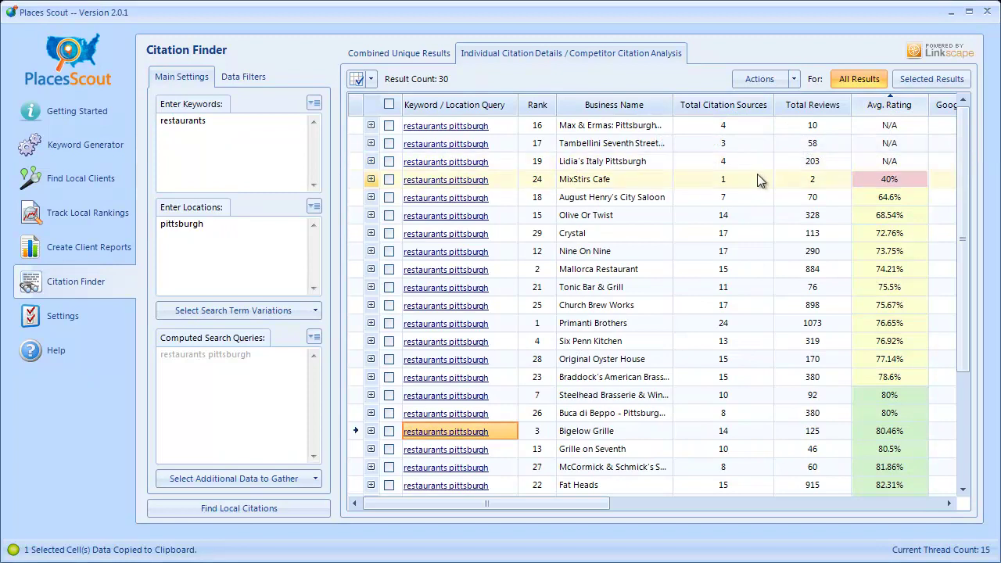
click(824, 181)
click(866, 178)
click(870, 197)
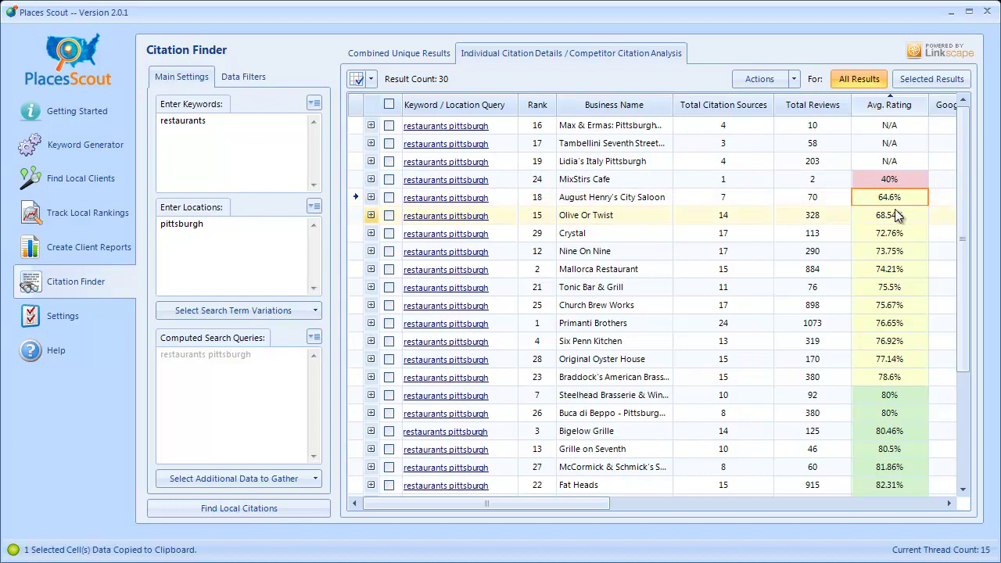
click(894, 214)
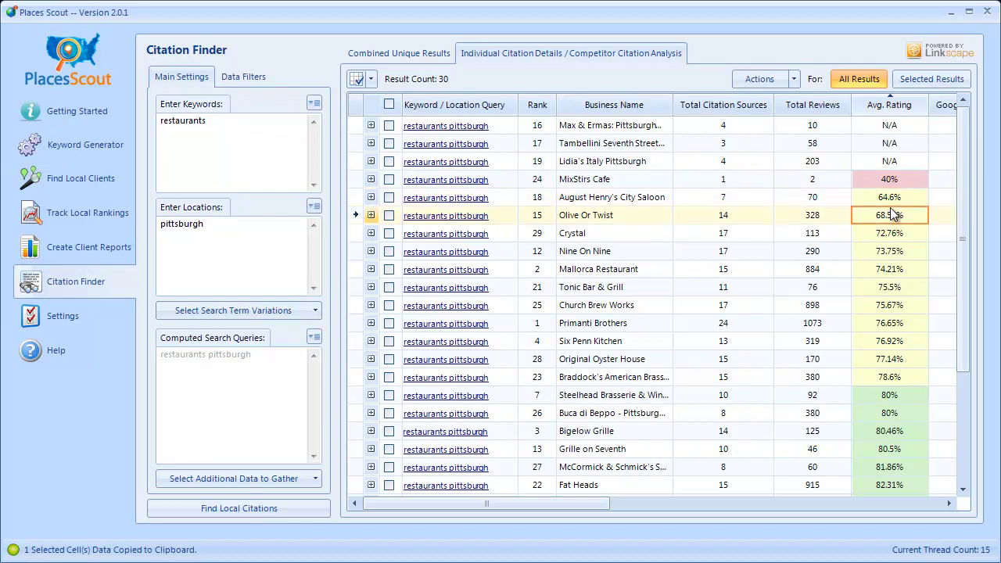
Step: Review Olive Or Twist's low citations: insiderpages.com at 60%, restaurantdb.net at 40%
click(372, 215)
click(698, 311)
click(689, 277)
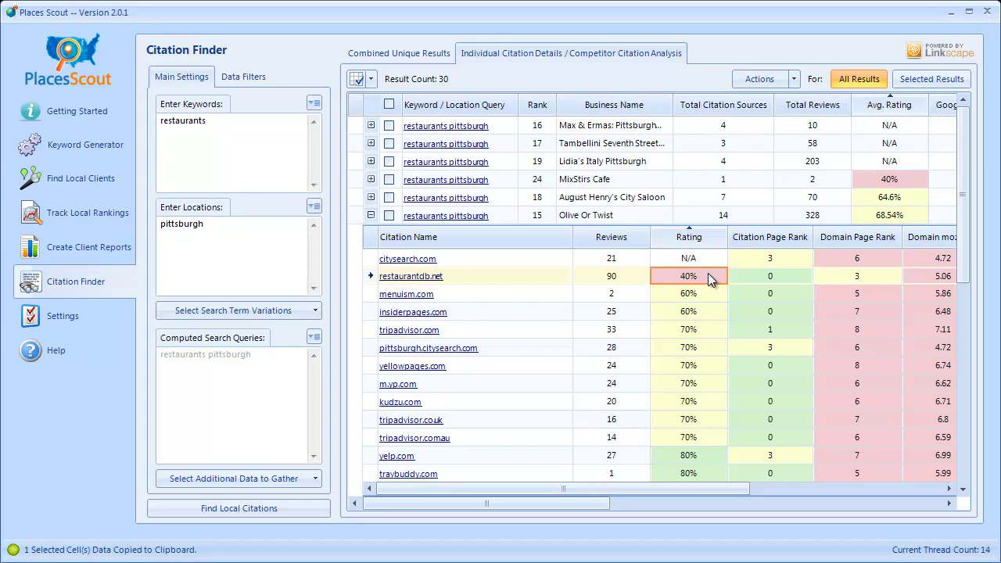
scroll(707, 276, down, 5)
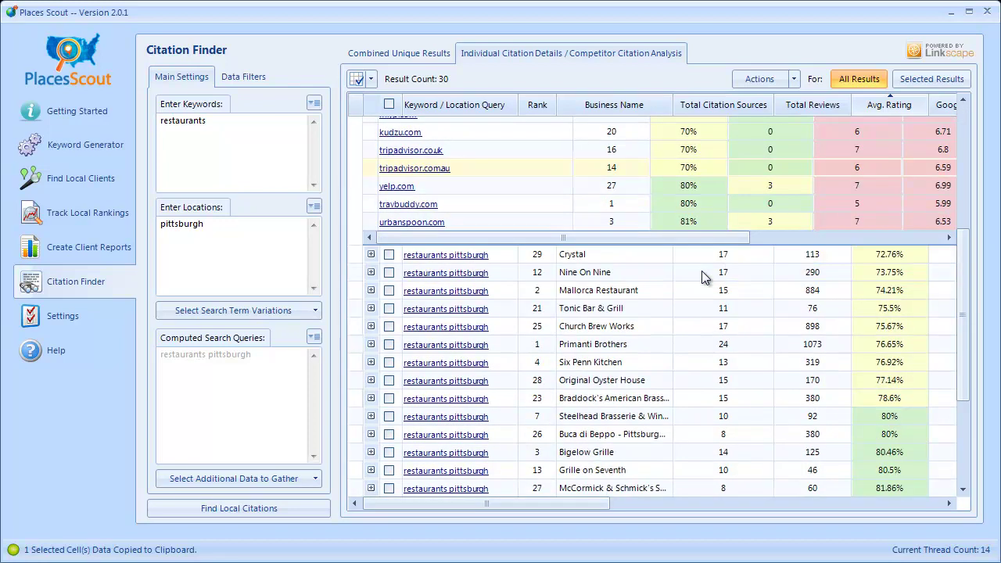
scroll(697, 292, up, 5)
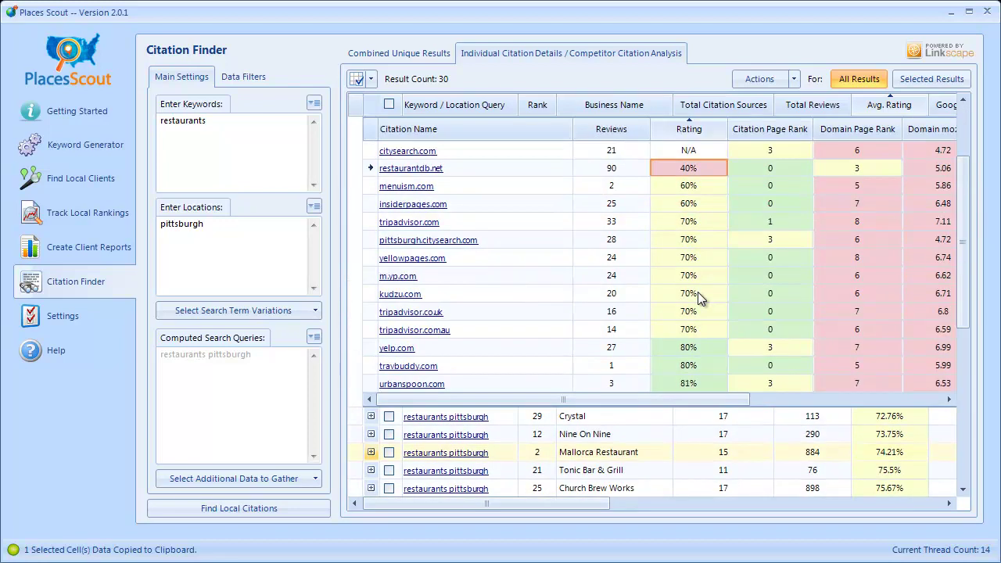
click(371, 216)
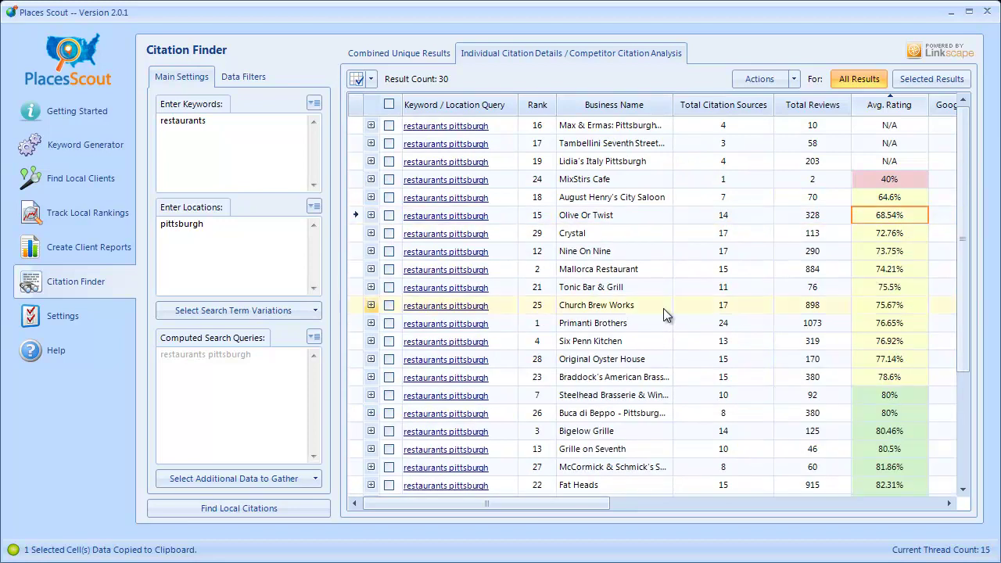
Step: Preview the CSV, Excel and HTML export formats, then view the Combined Unique Results list
click(620, 323)
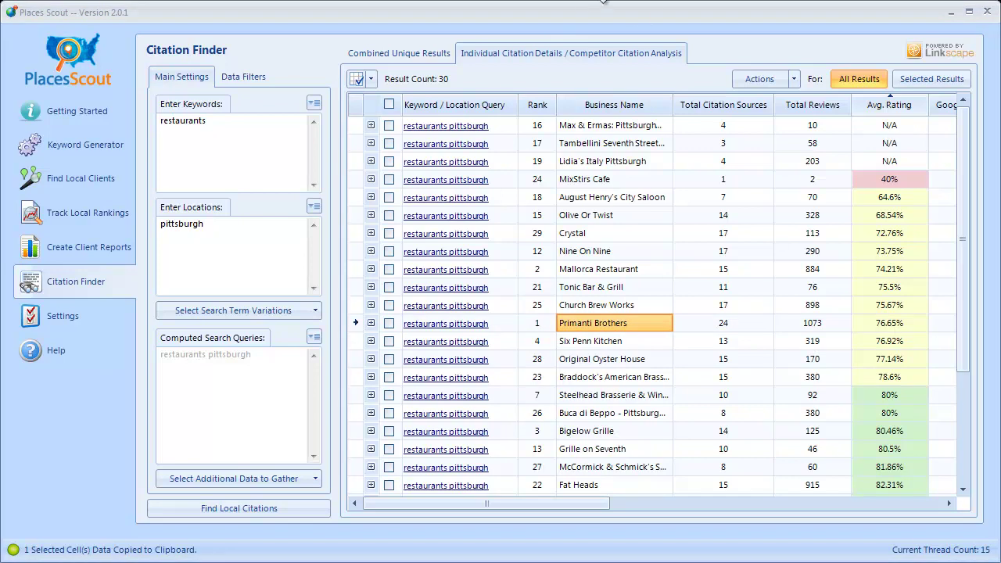
click(793, 79)
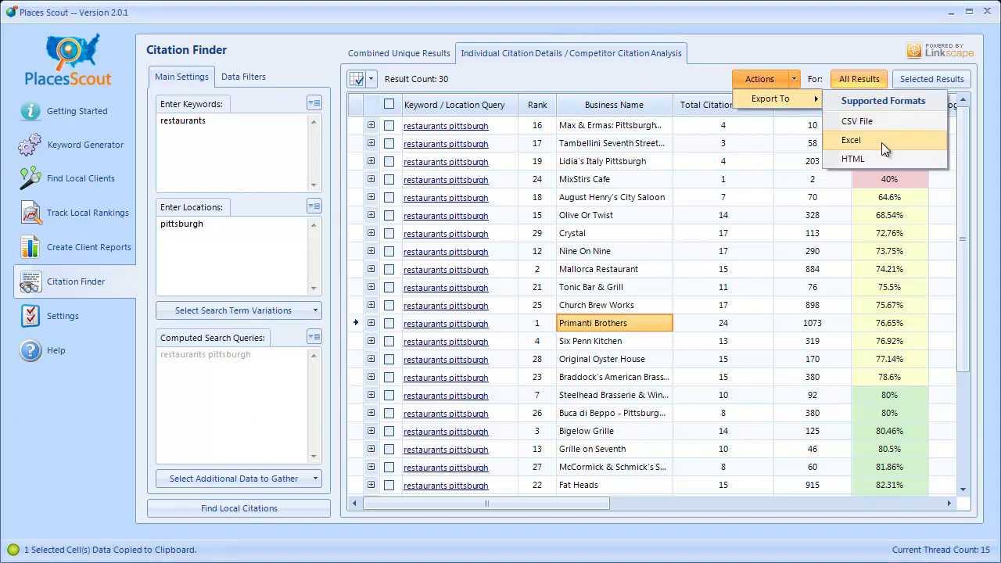
click(406, 56)
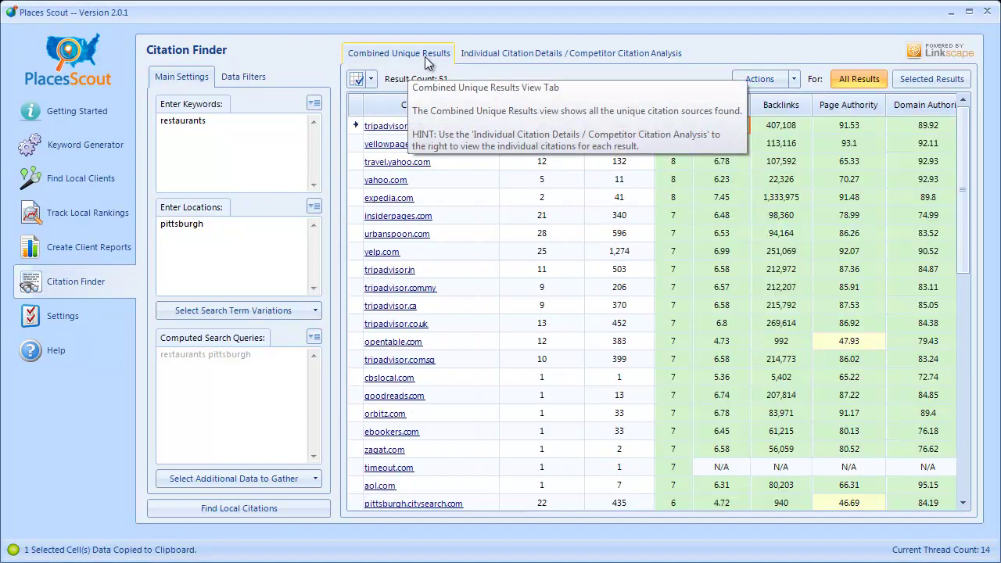
click(792, 83)
mouse_move(787, 95)
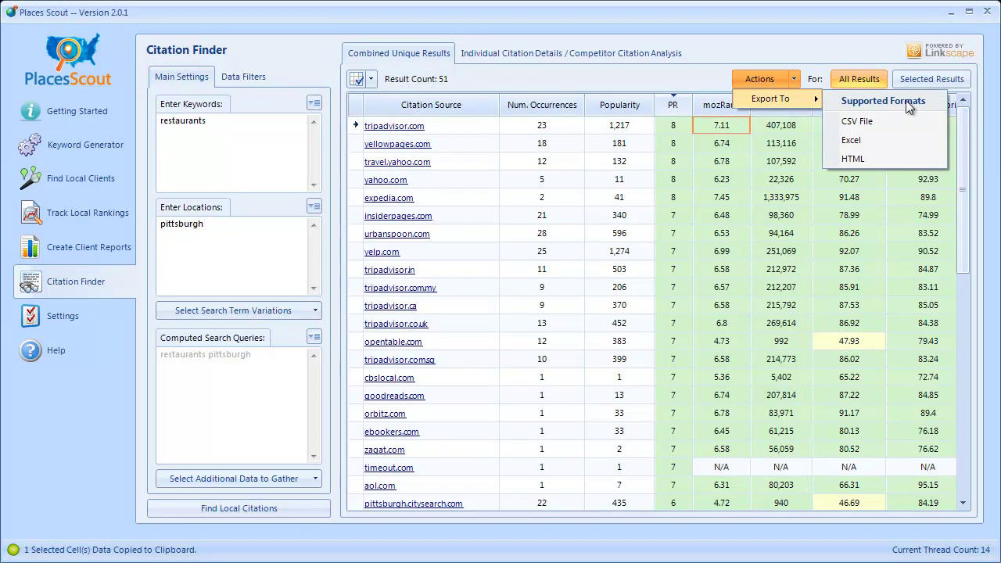
click(708, 46)
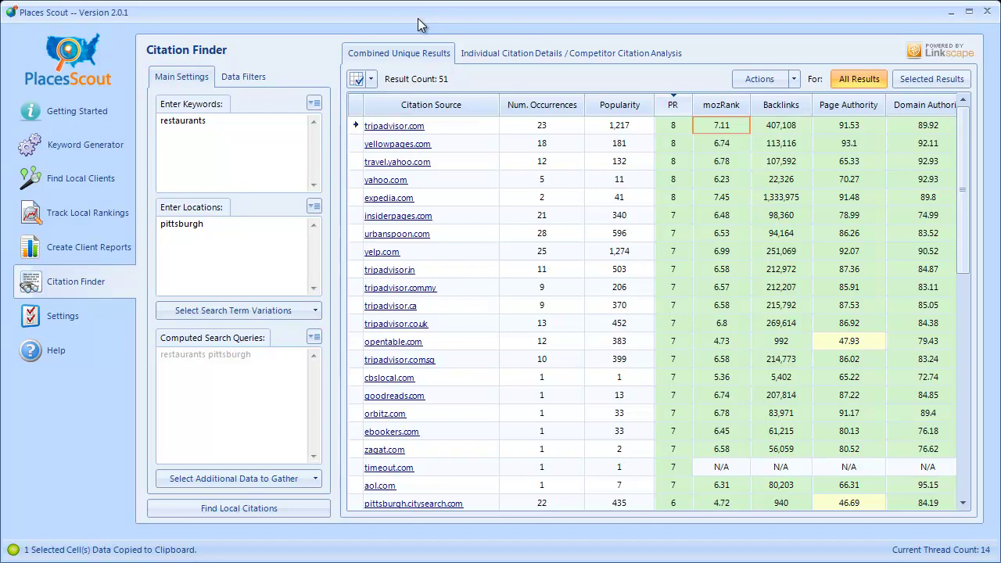
click(358, 79)
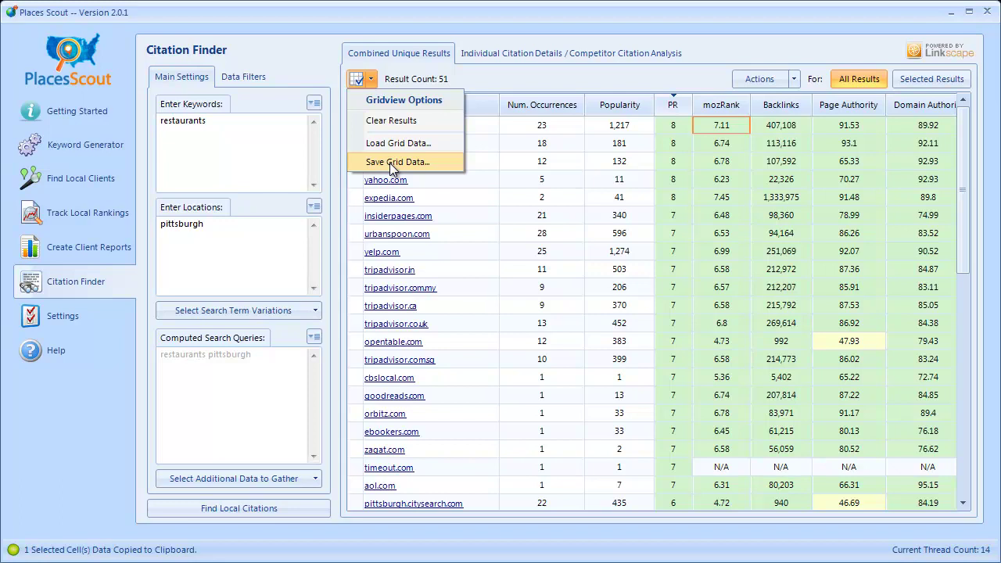
key(Escape)
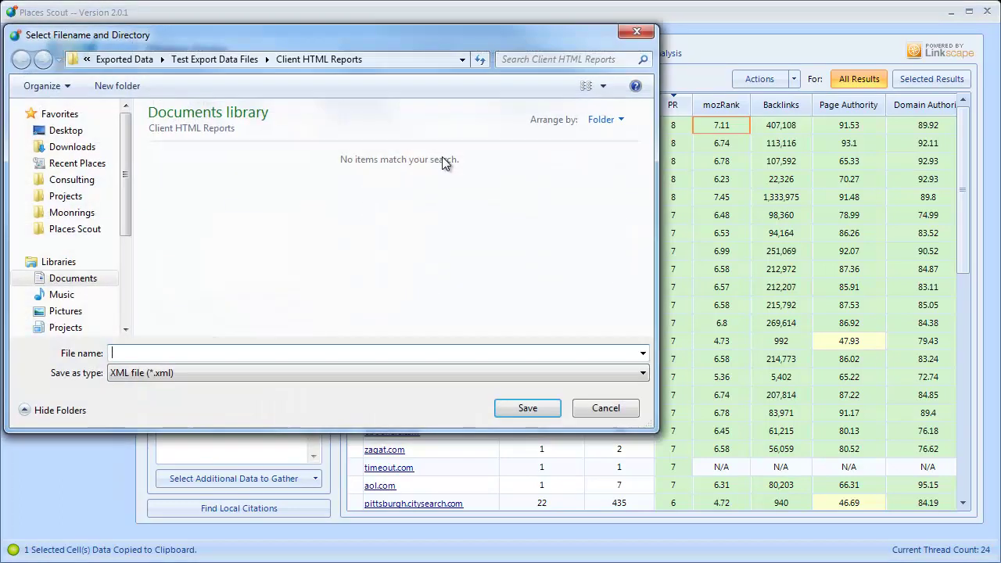
click(594, 411)
click(358, 81)
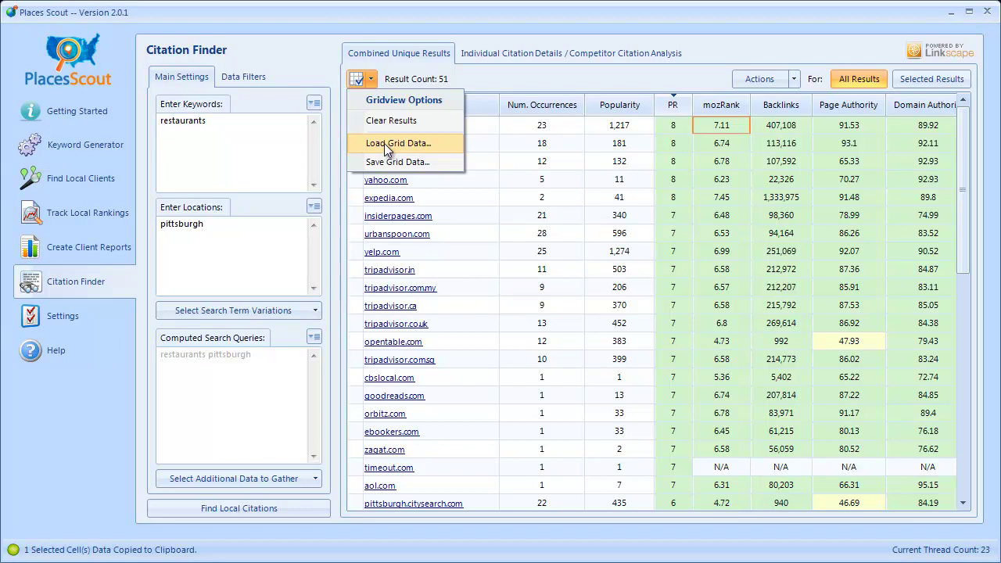
click(541, 143)
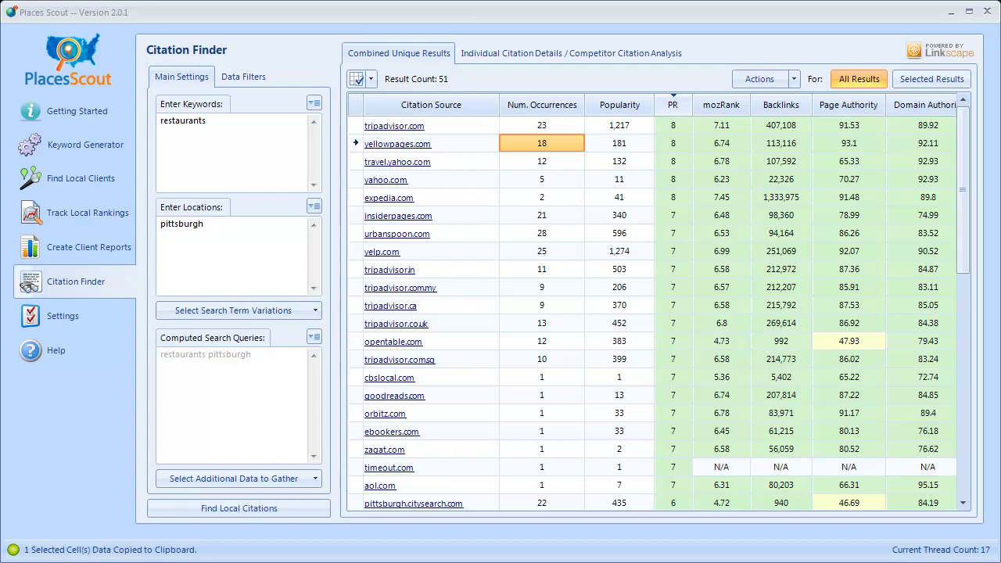
Step: Switch to the Competitor Citation Analysis tab and select the Olive Or Twist row
click(541, 50)
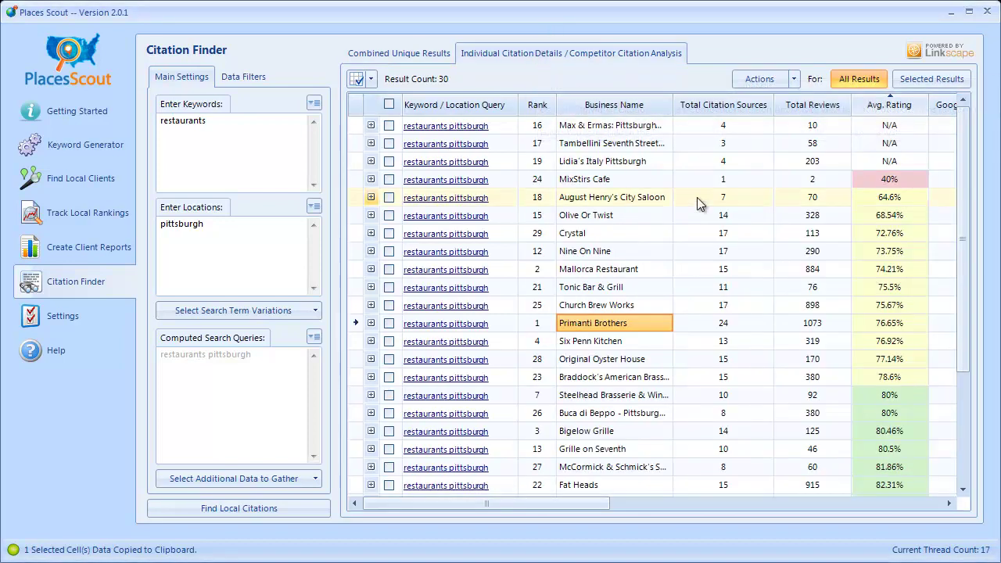
mouse_move(551, 504)
mouse_down()
mouse_move(762, 505)
mouse_move(544, 510)
mouse_up()
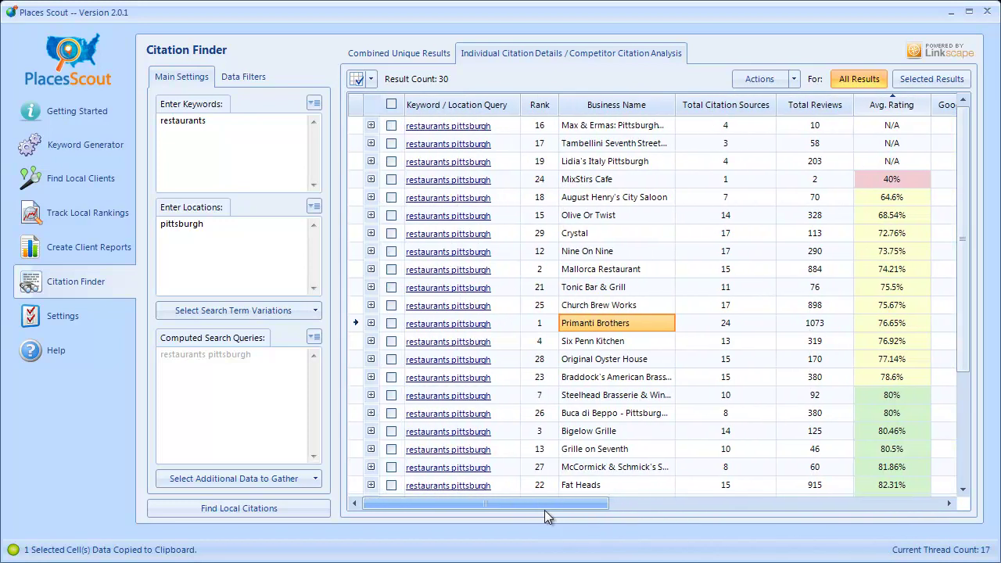
click(619, 216)
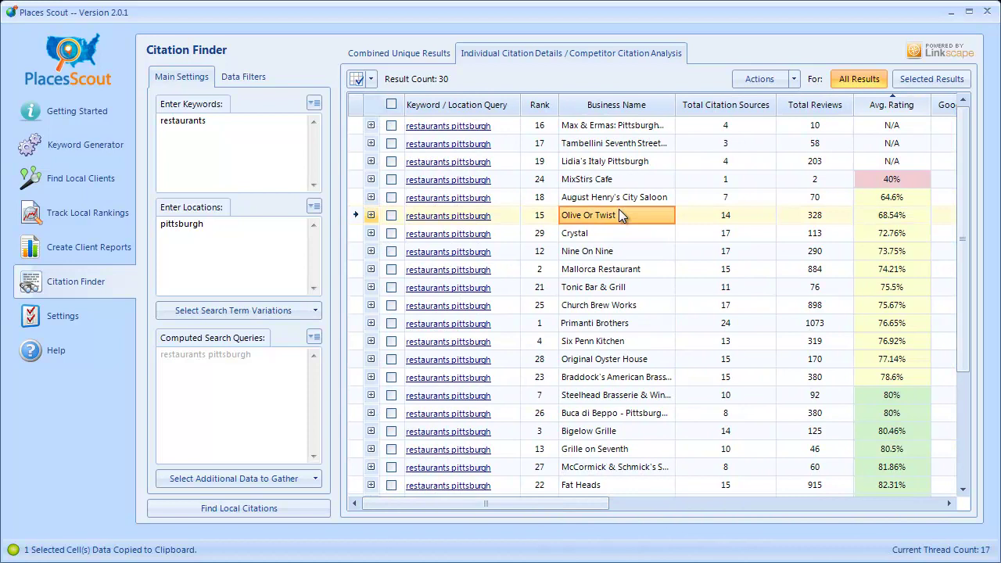